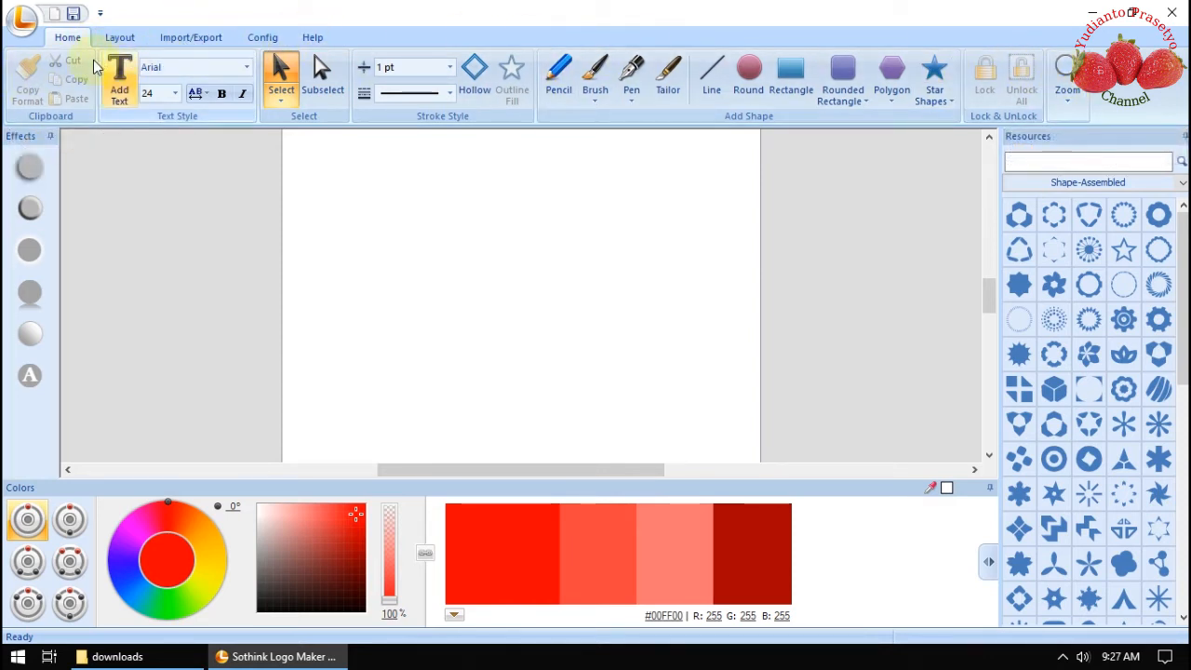
- Look over the layout, import/export and configuration commands, the premade colour schemes, the shape library and the project commands
left_click(119, 37)
left_click(191, 37)
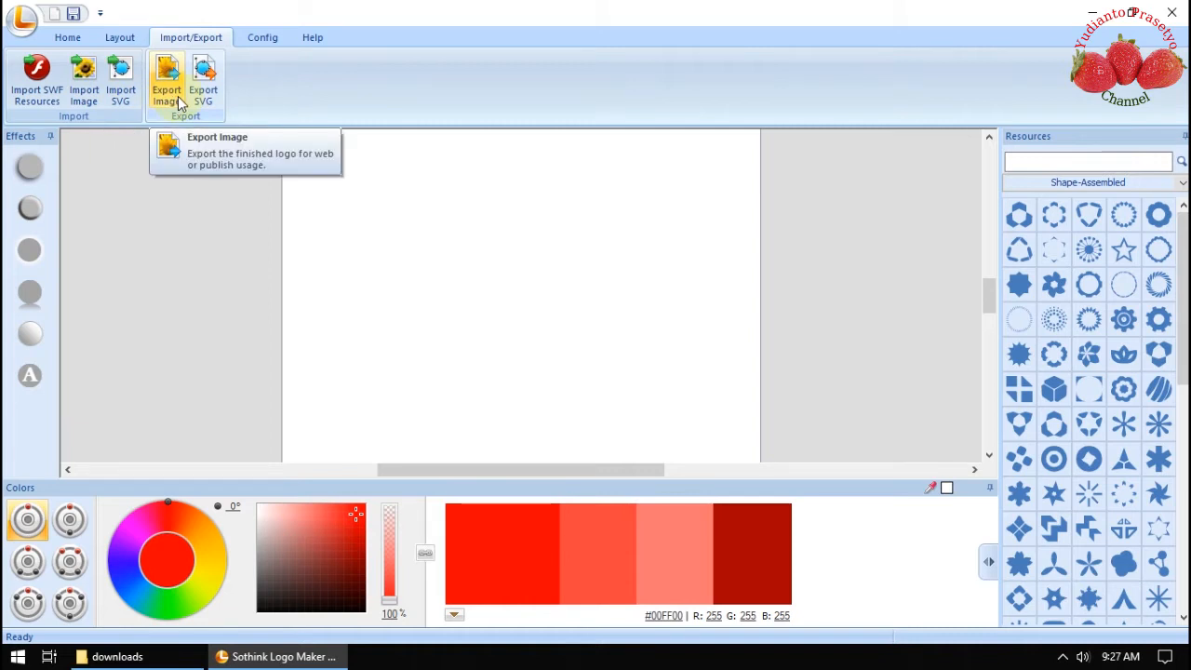
left_click(284, 41)
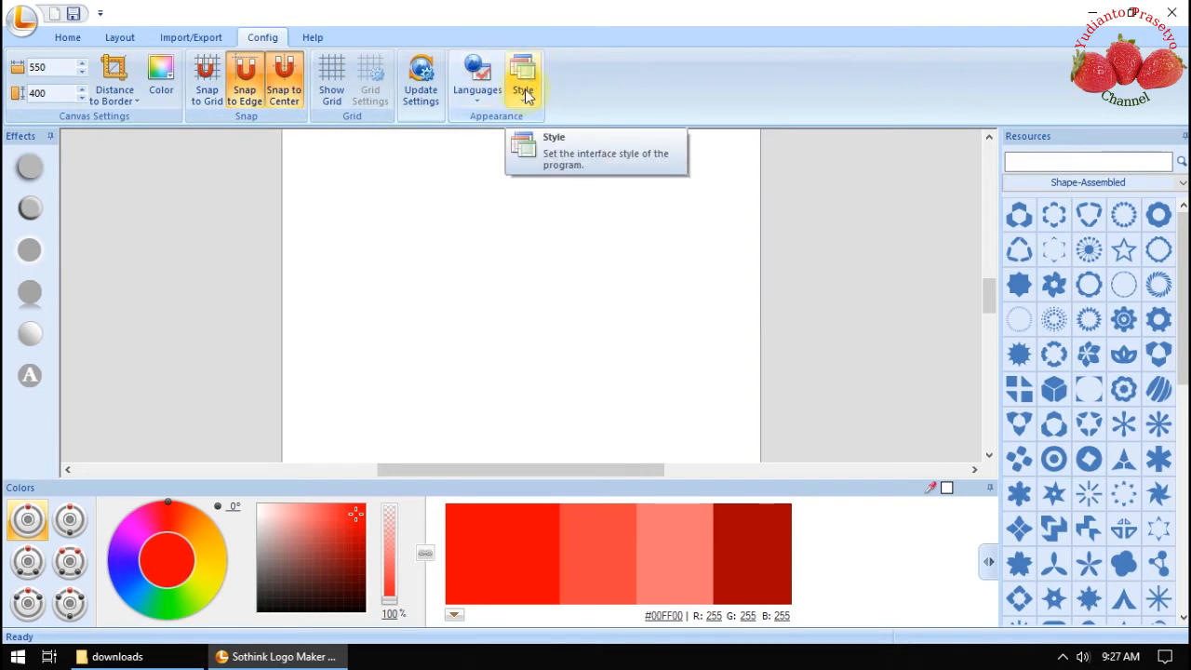
left_click(317, 39)
left_click(72, 35)
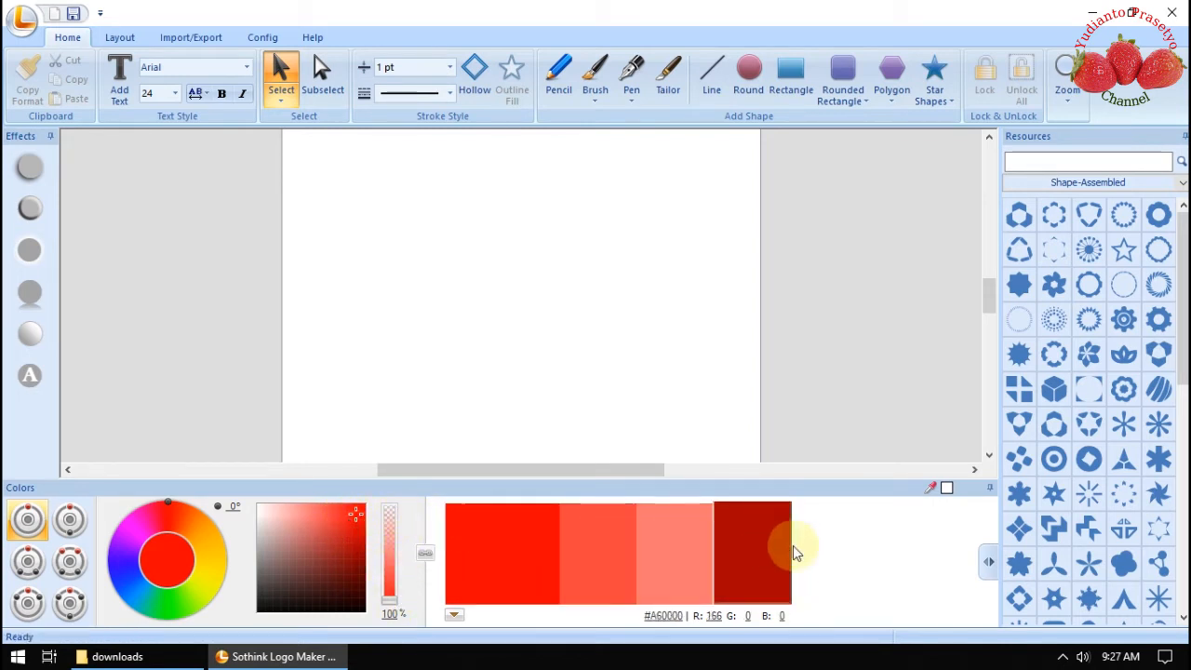
left_click(991, 567)
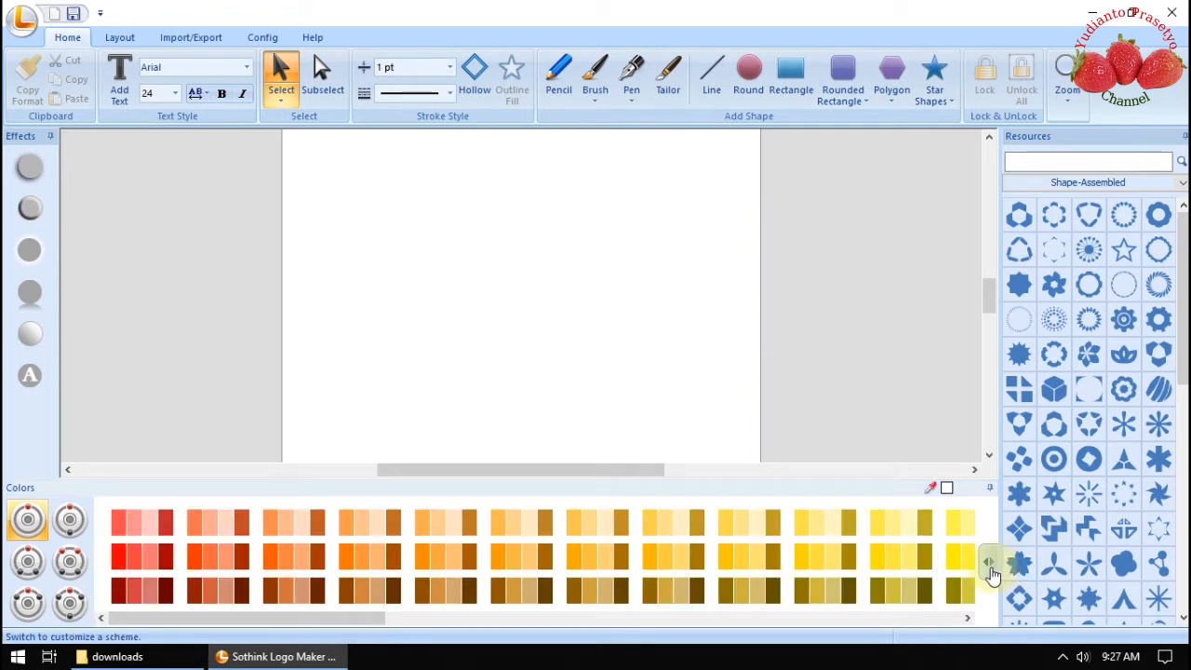
scroll(890, 568, "down", 3)
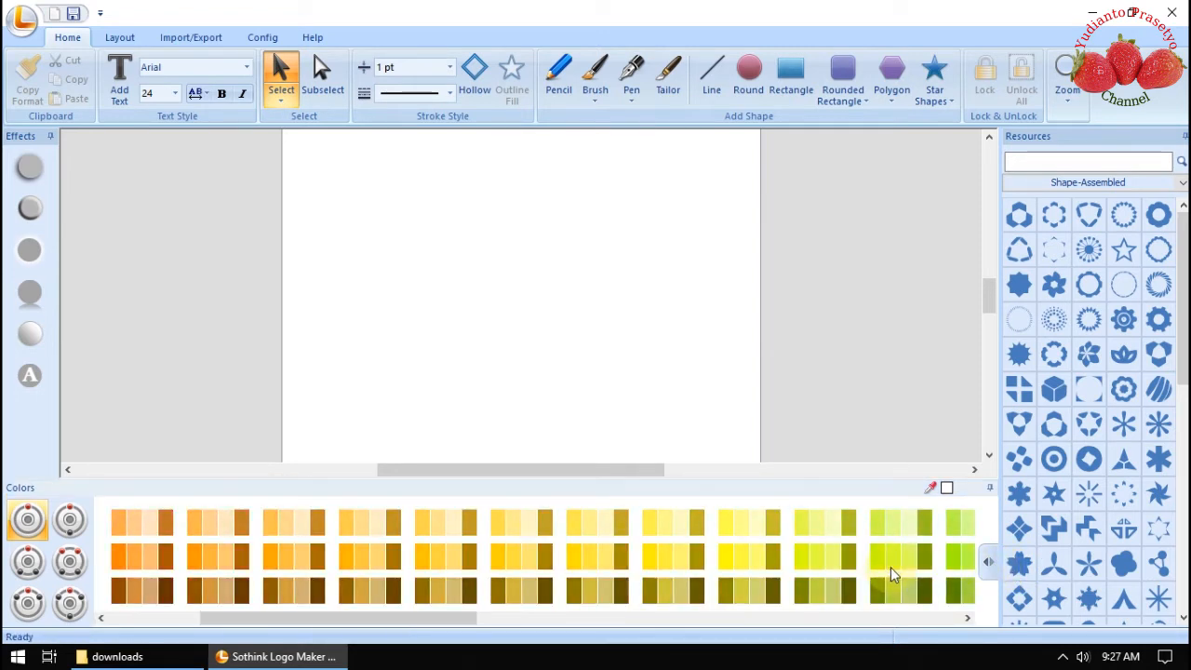
scroll(890, 566, "up", 3)
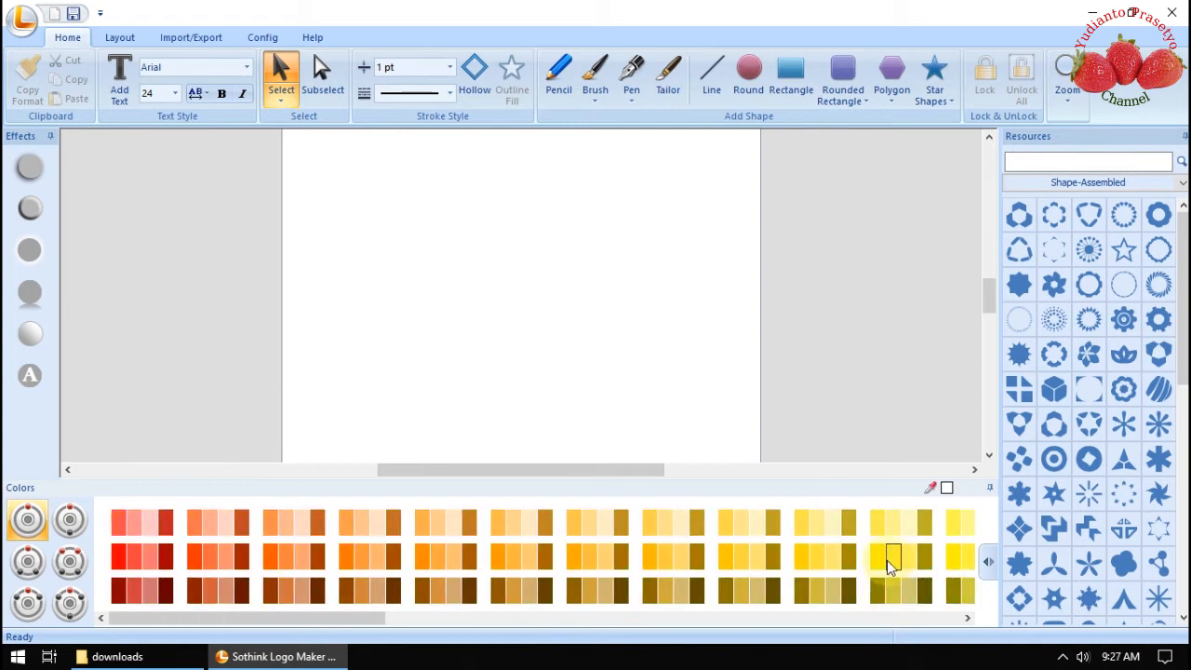
left_click(991, 565)
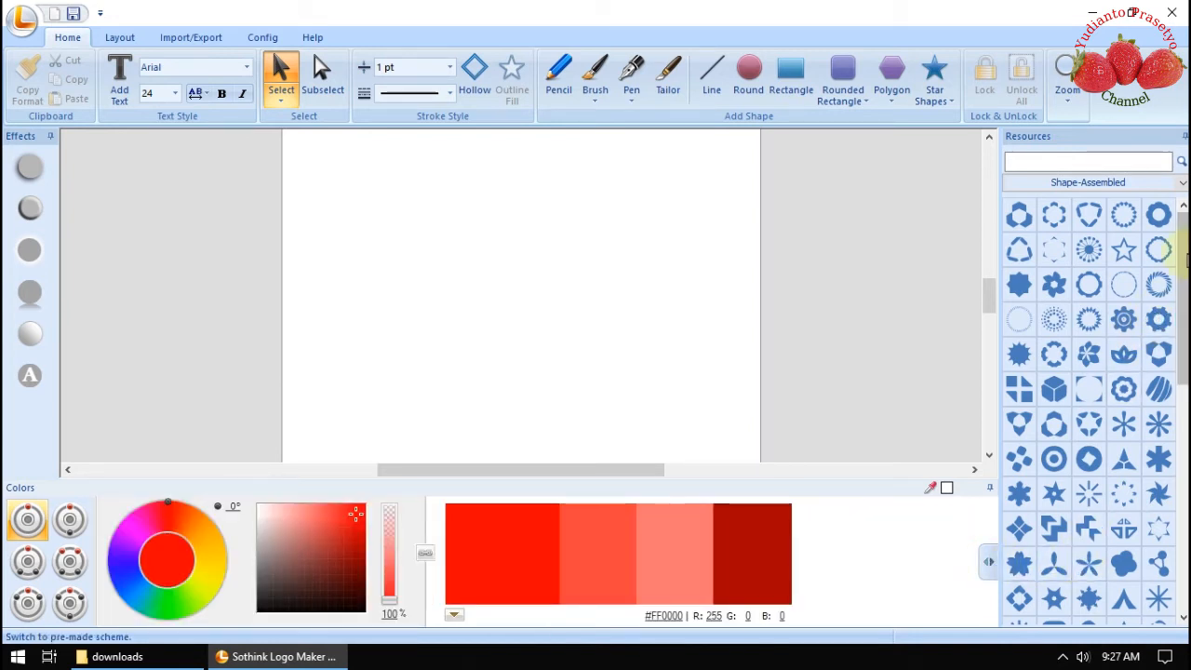
scroll(1187, 270, "down", 1)
mouse_move(1186, 270)
left_mouse_down()
mouse_move(1177, 490)
mouse_move(1178, 265)
left_mouse_up()
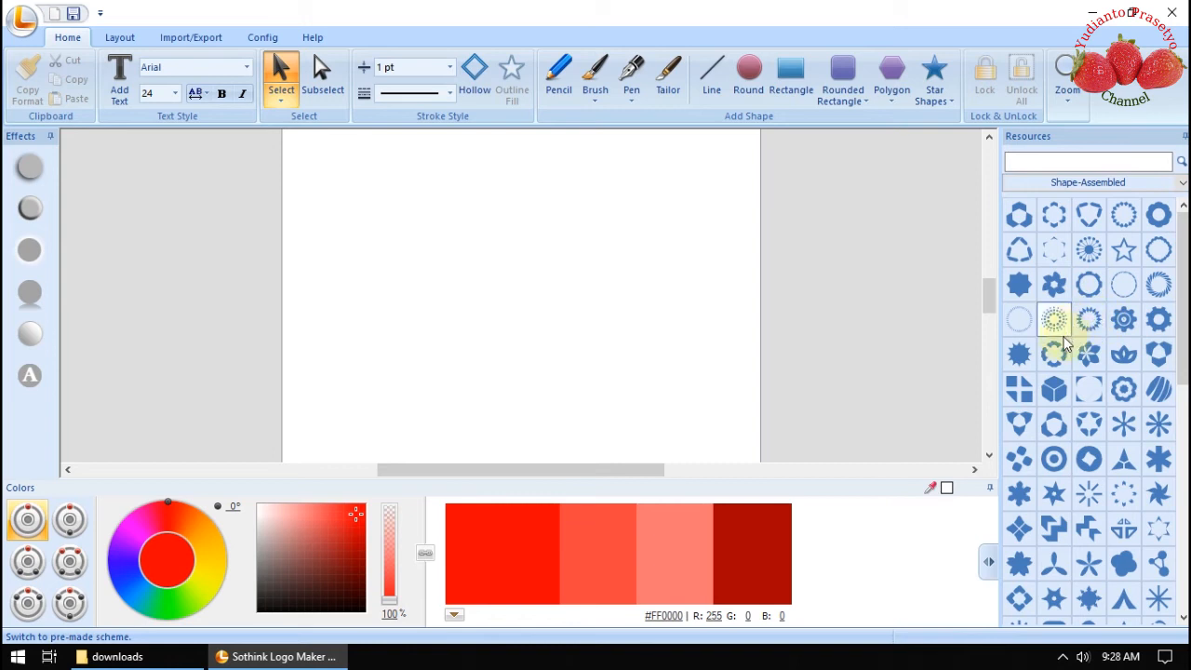
left_click(101, 15)
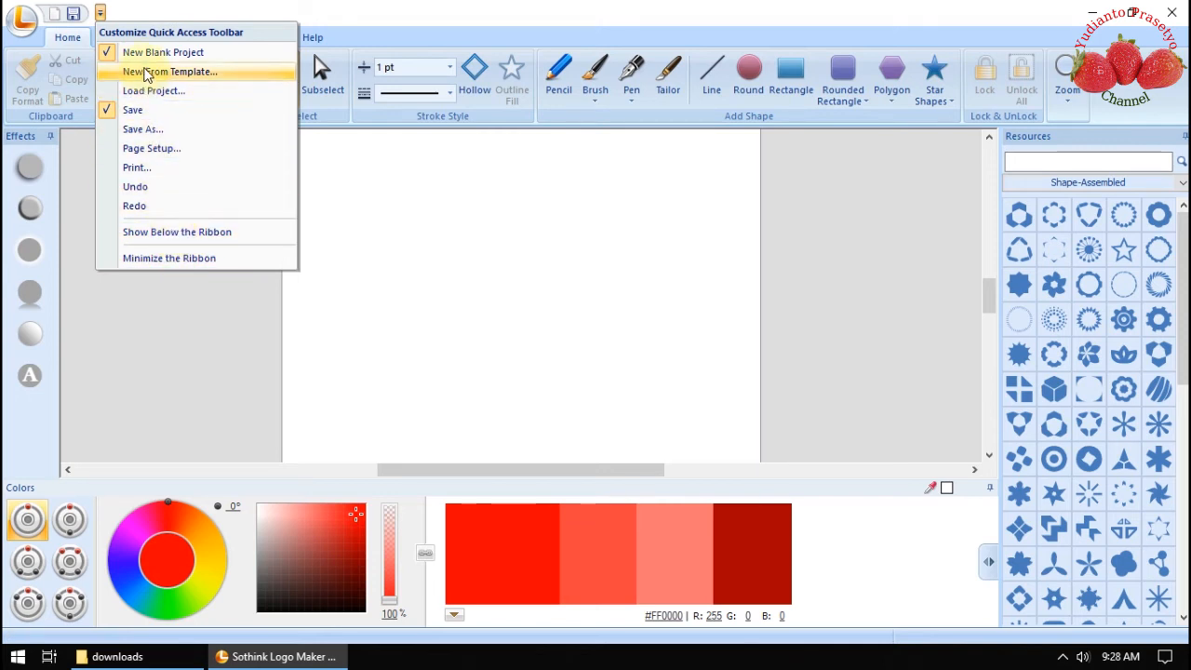
left_click(22, 18)
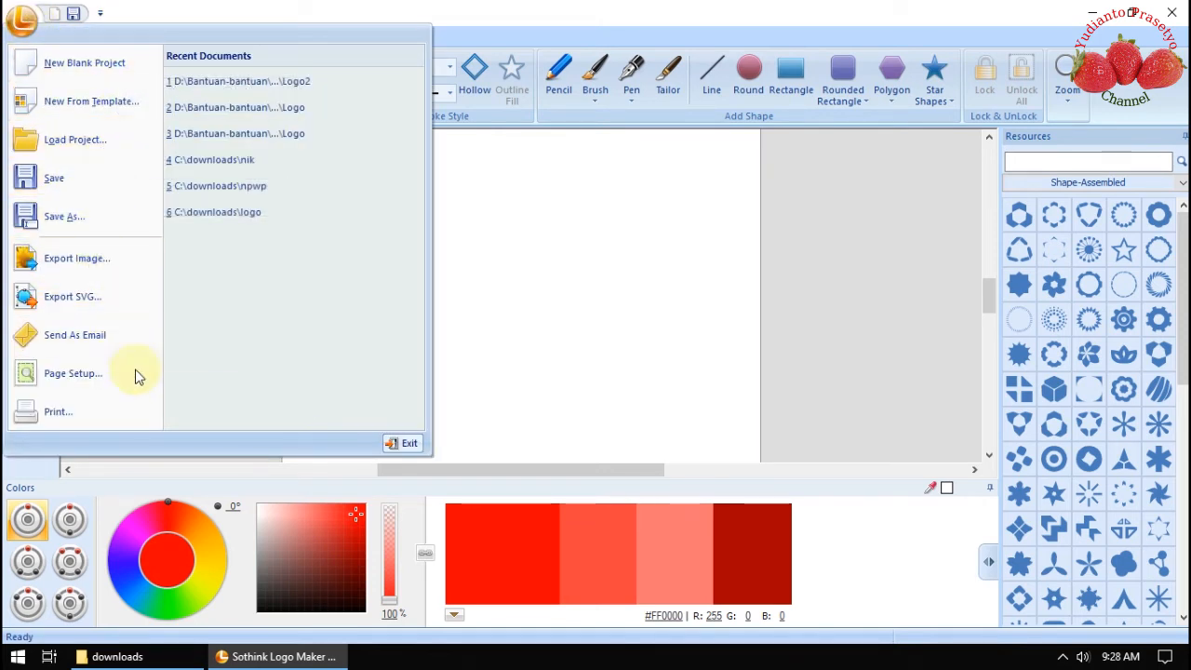
left_click(414, 13)
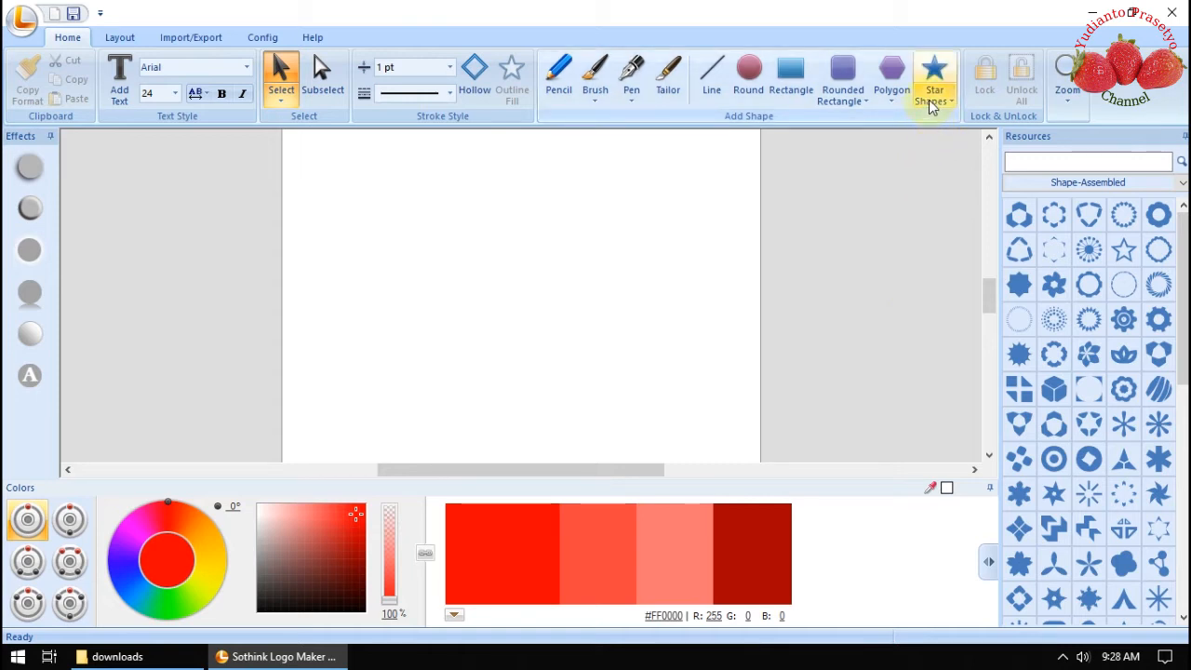
- Draw a circle about 215 wide and 214 high on the canvas and shift it slightly up and to the right
left_click(748, 79)
left_click_drag(407, 228, 598, 417)
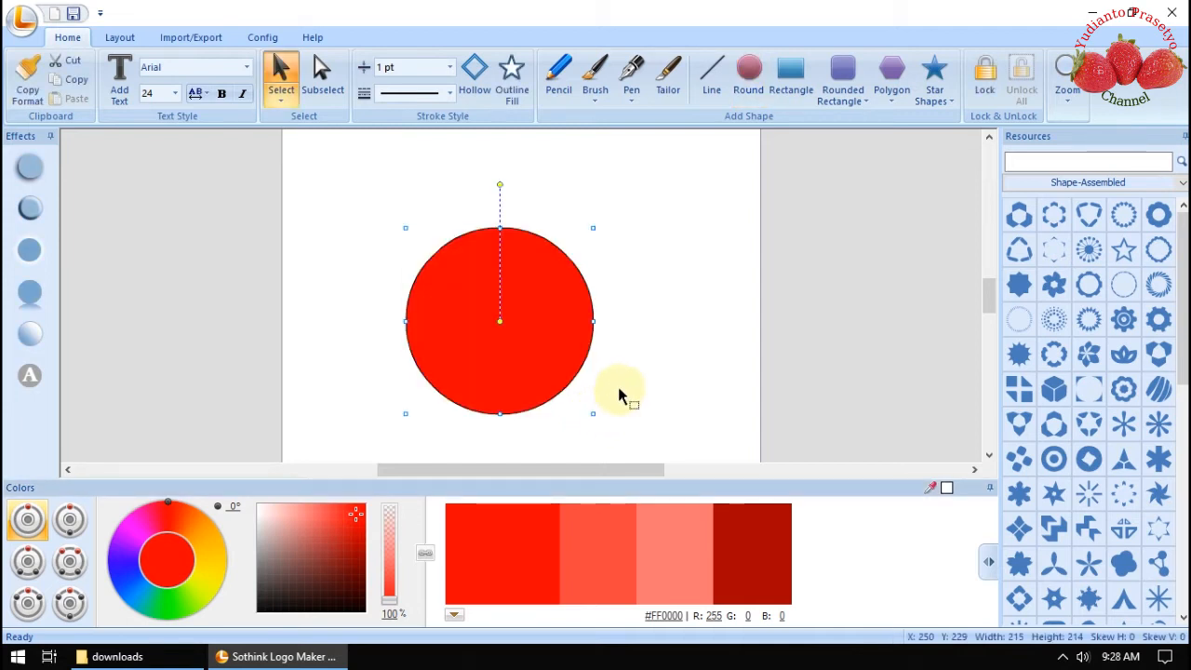
left_click_drag(542, 324, 575, 300)
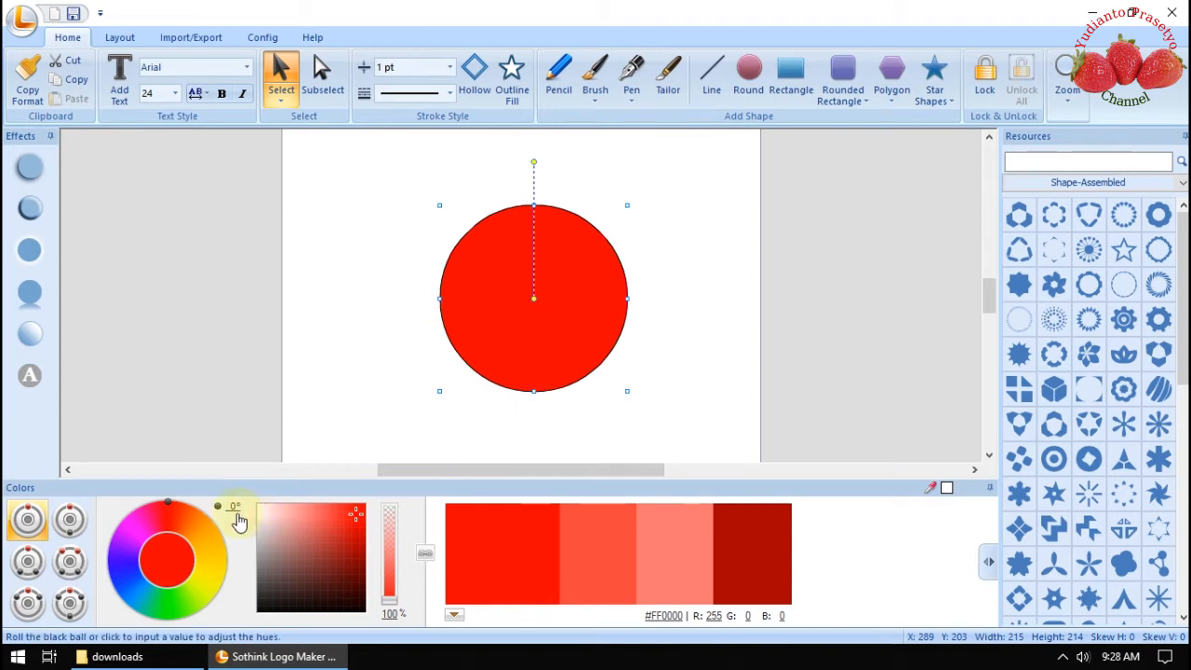
- Recolour the circle white (#FFFFFF) with 0° hue and 46% opacity
left_click(172, 507)
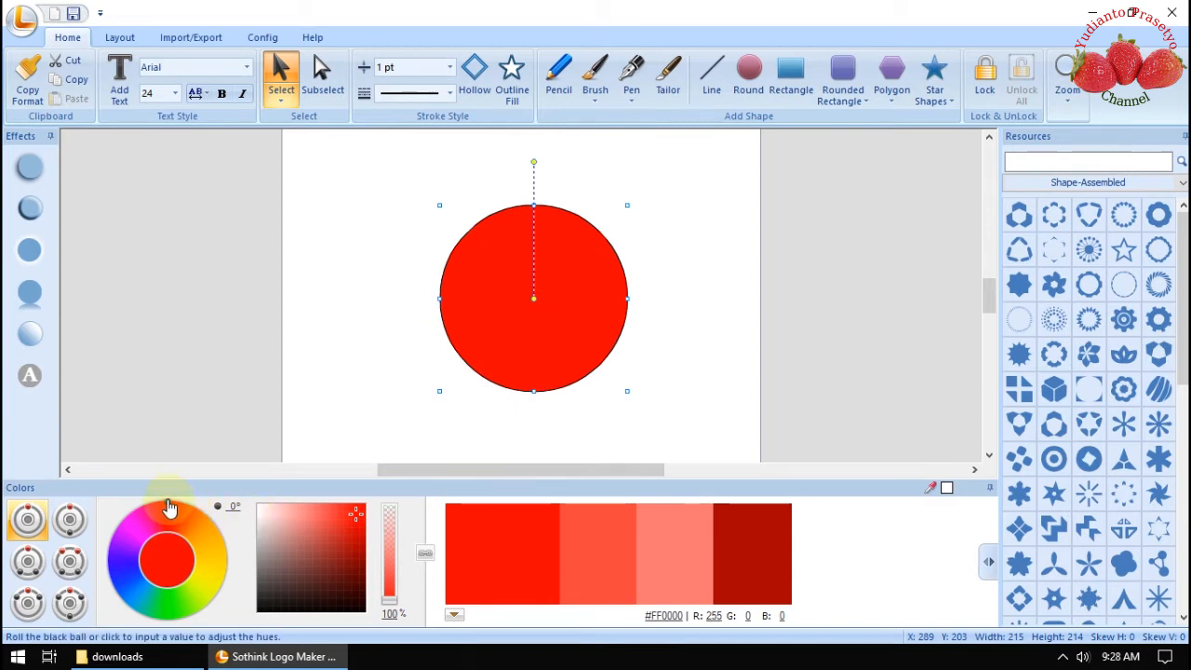
left_click_drag(170, 507, 223, 590)
left_click(263, 510)
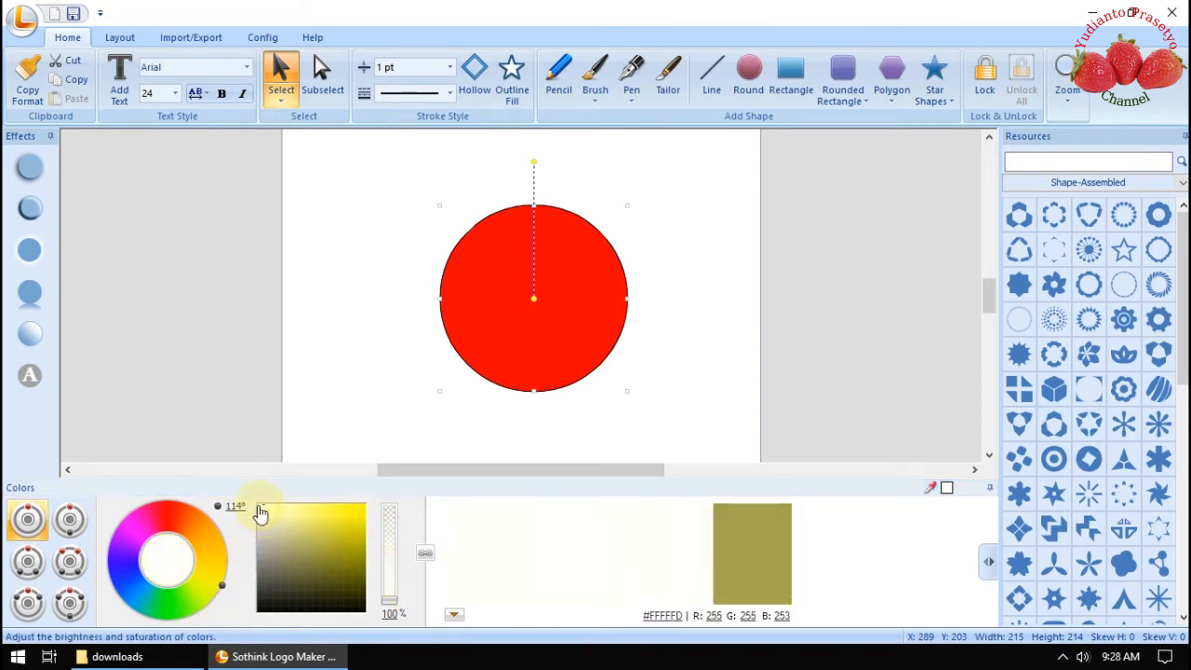
left_click_drag(265, 517, 262, 519)
left_click(387, 551)
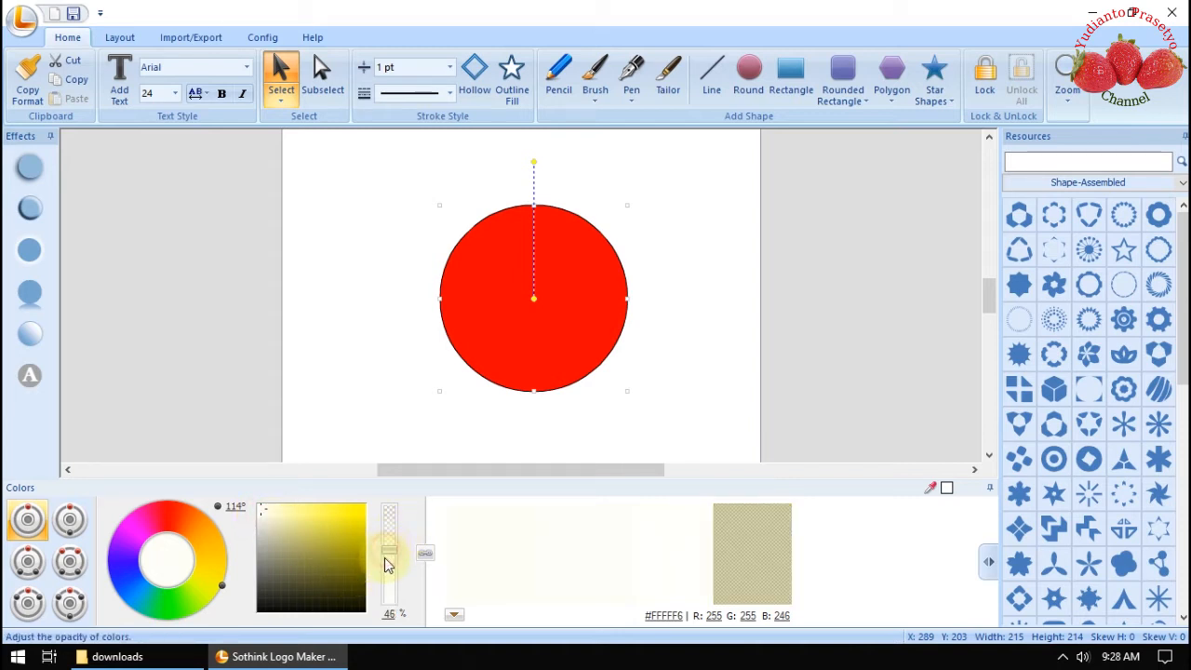
left_click(549, 322)
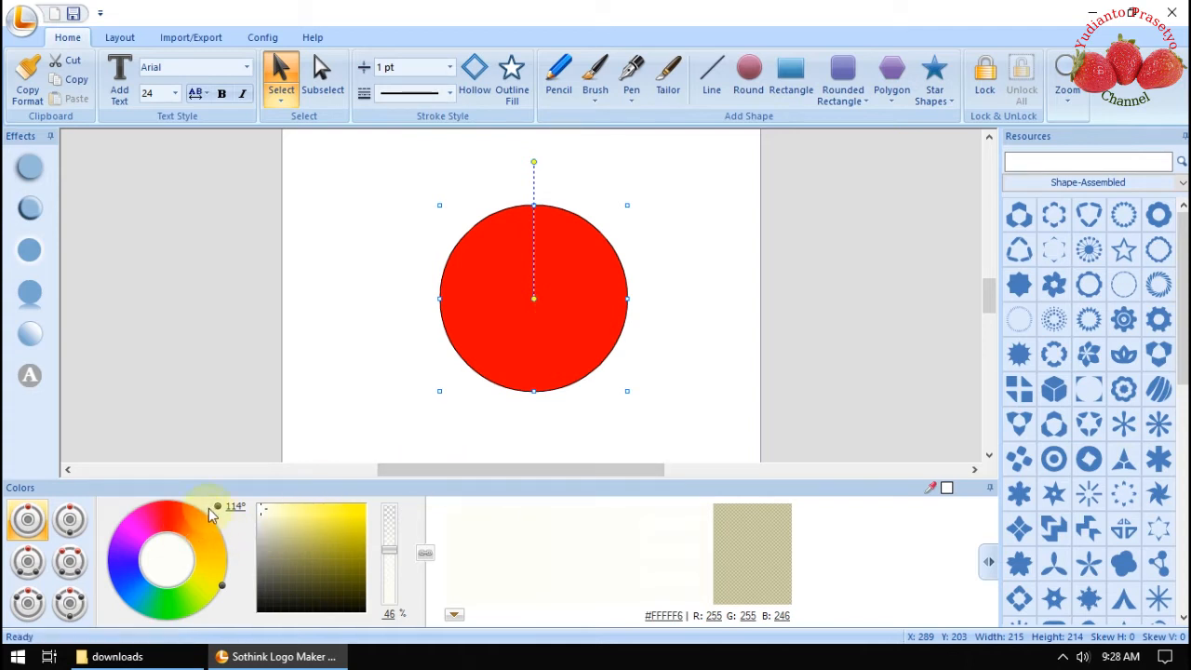
mouse_move(230, 512)
left_mouse_down()
mouse_move(281, 515)
mouse_move(257, 513)
mouse_move(322, 574)
mouse_move(266, 513)
left_mouse_up()
left_click(492, 564)
left_click(487, 559)
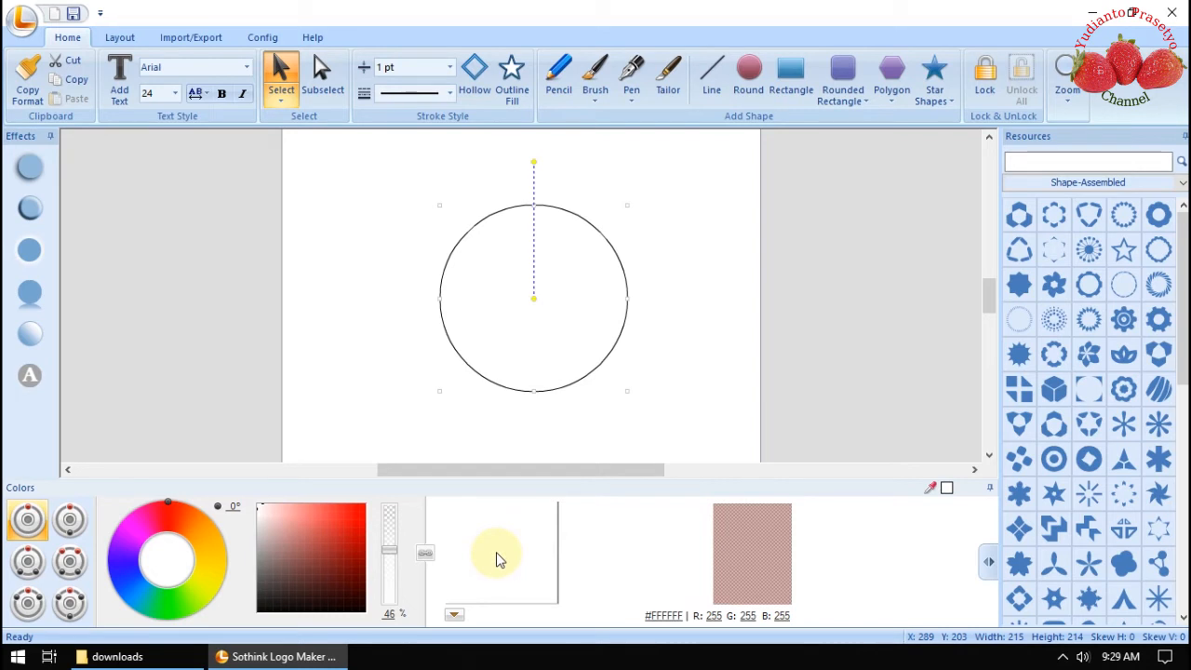
- Try two preset reflection effects on the circle, remove the reflection and deselect the circle
left_click(35, 340)
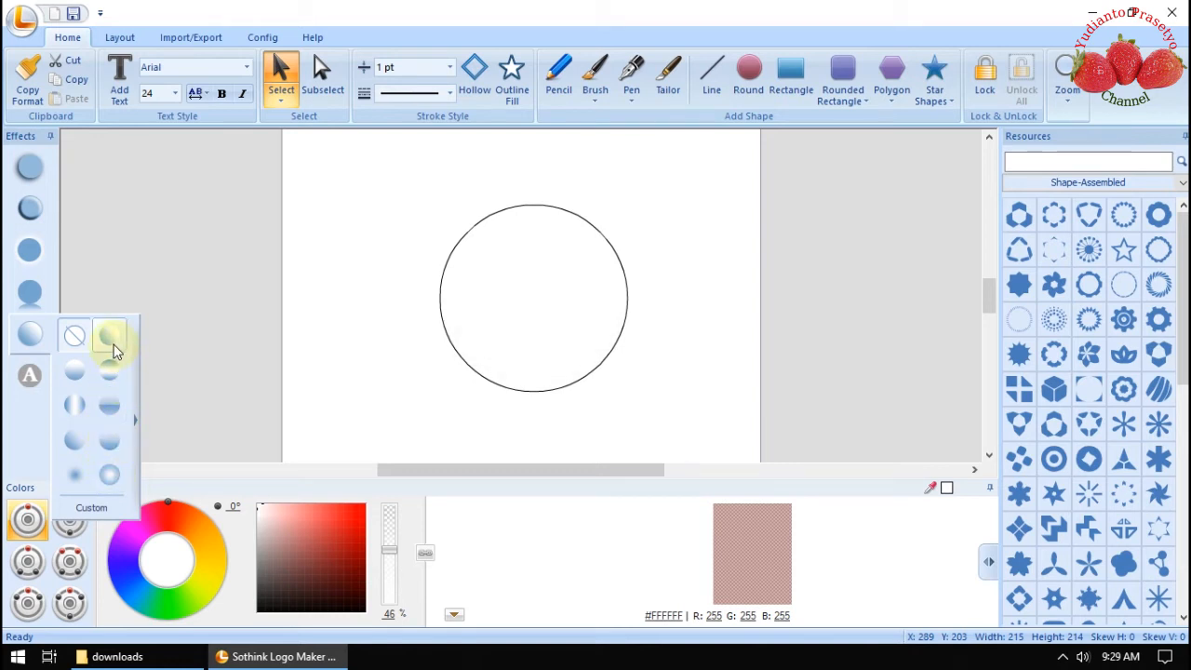
mouse_move(28, 301)
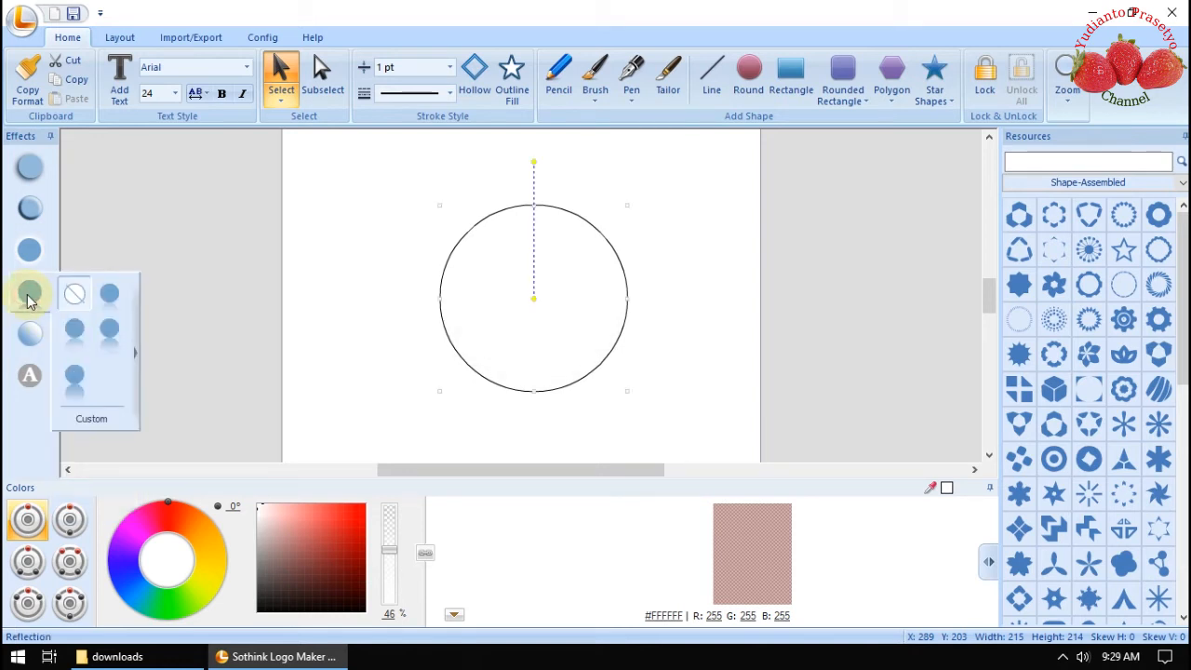
left_click(75, 340)
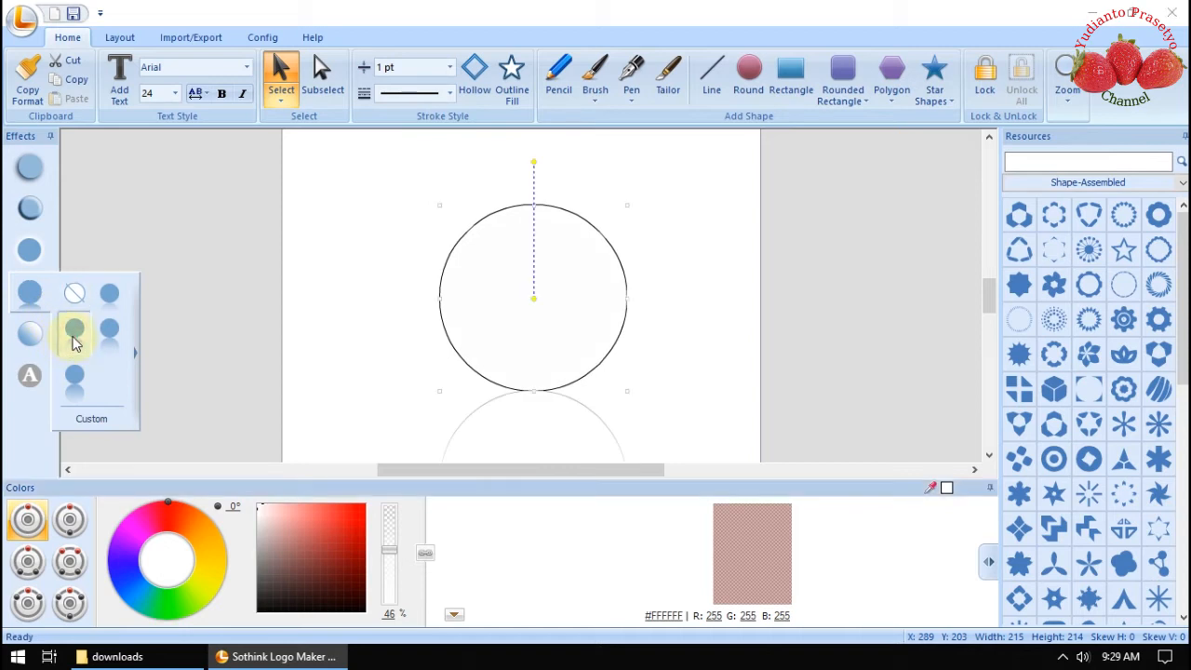
left_click(110, 341)
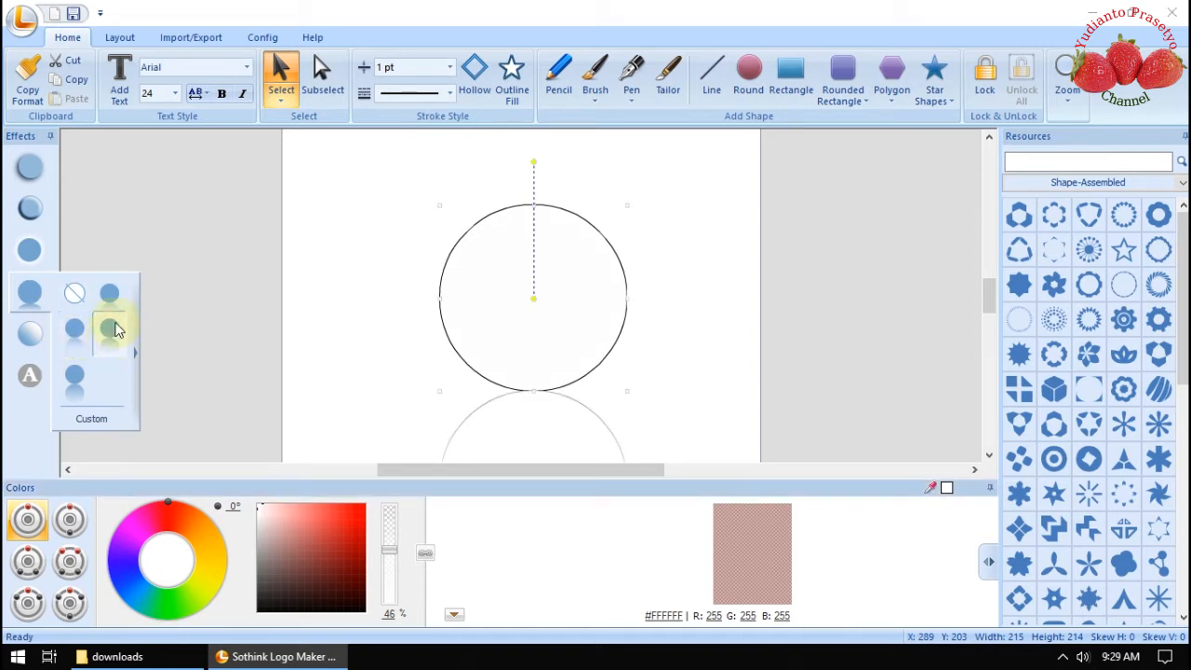
left_click(73, 294)
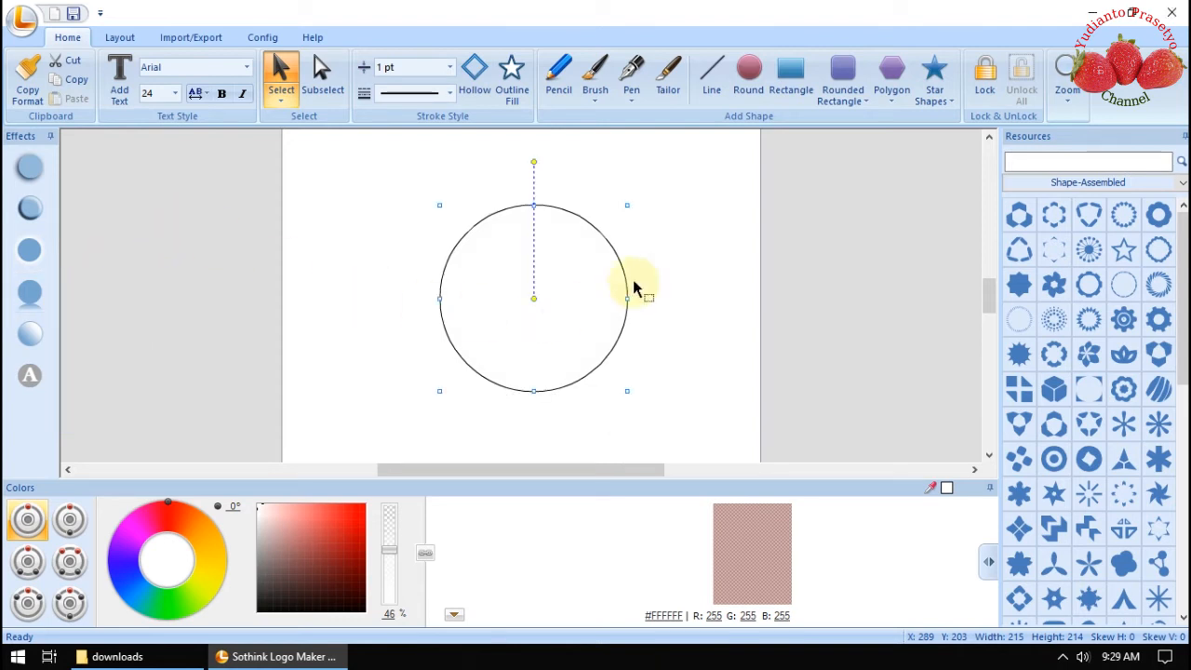
left_click(871, 235)
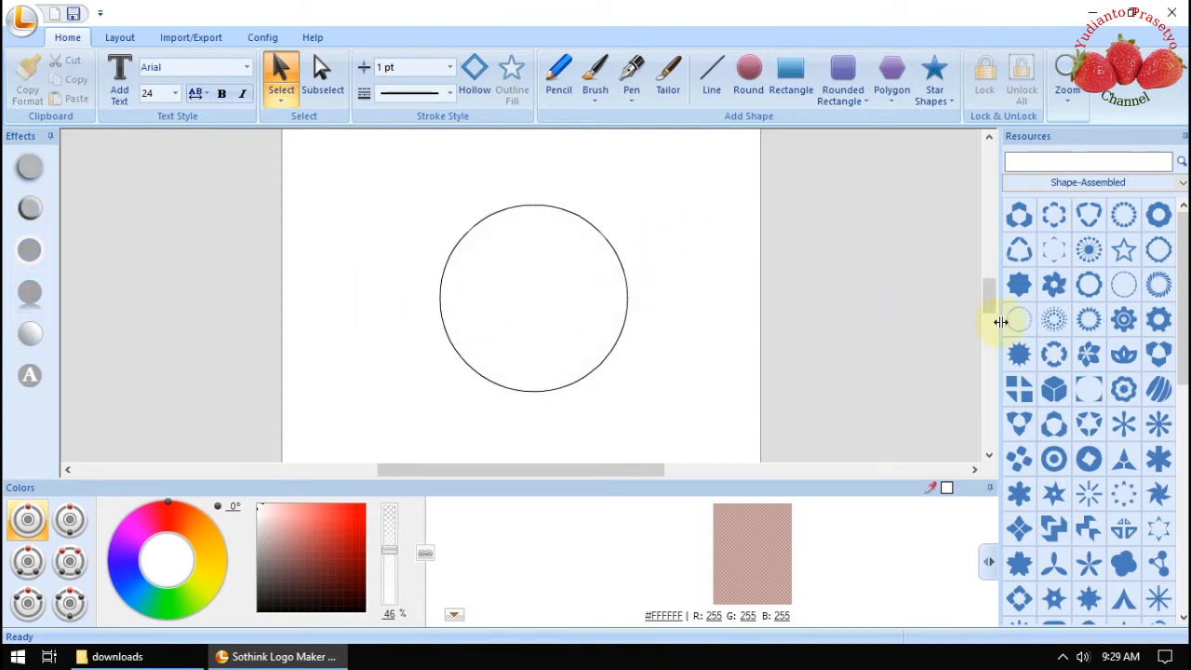
- Try swapping the selected circle for a four-segment ring from the Shape-Assembled resources
left_click_drag(1182, 316, 1183, 424)
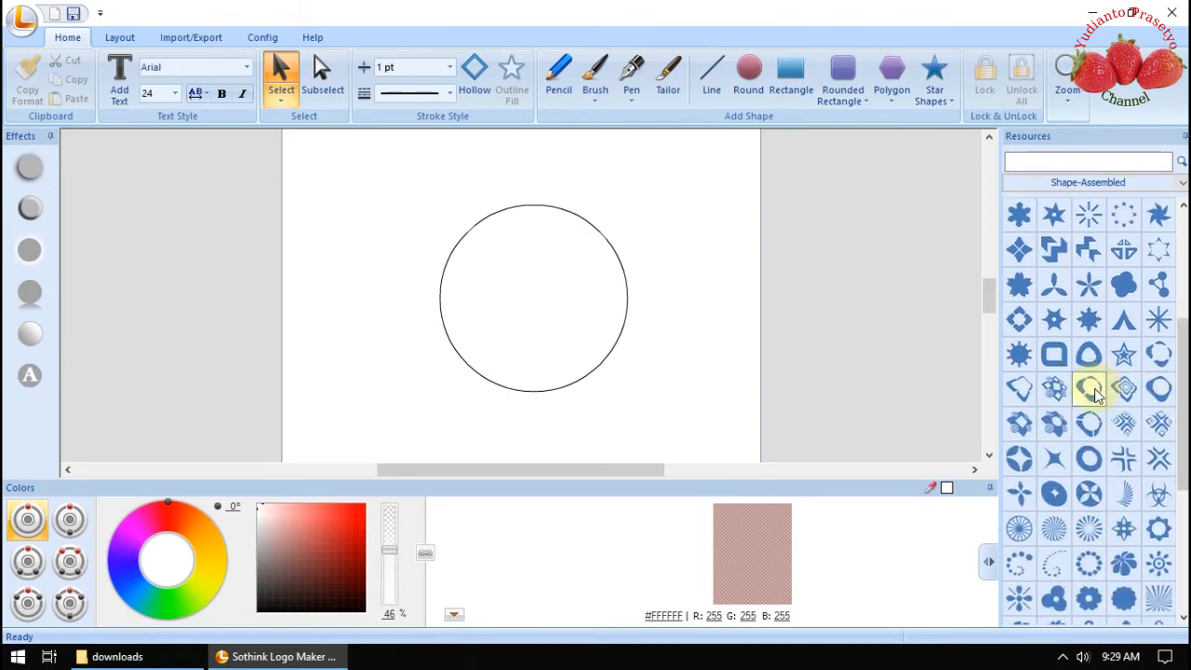
mouse_move(492, 260)
left_mouse_down()
mouse_move(561, 314)
mouse_move(486, 266)
left_mouse_up()
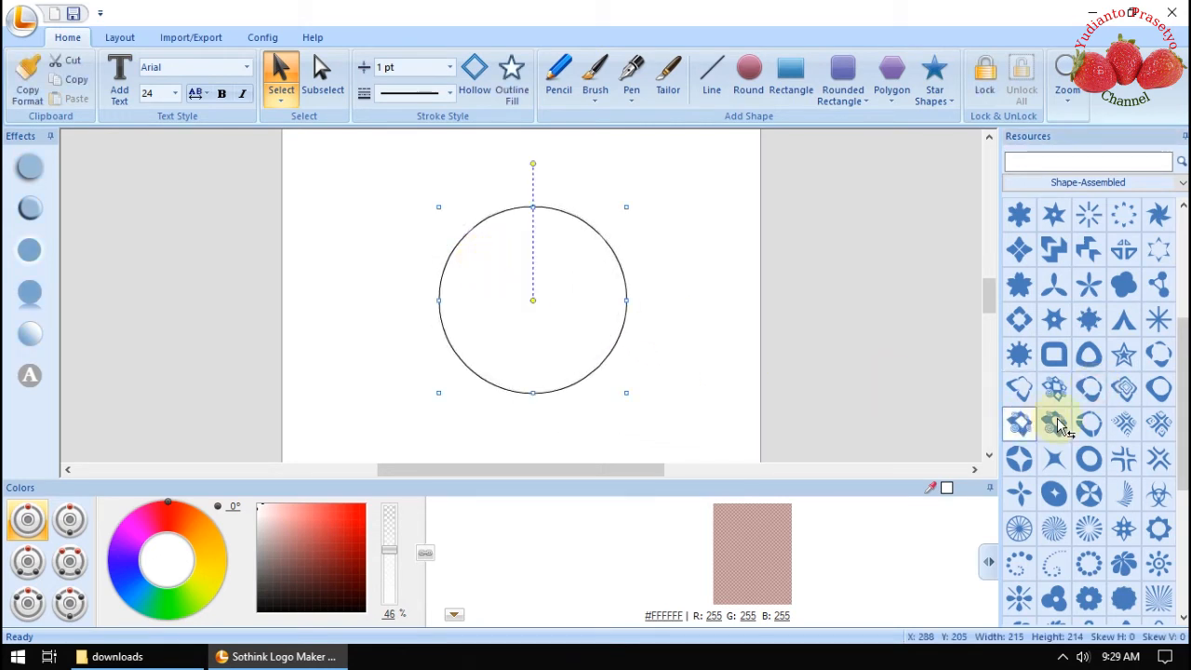
left_click(1089, 424)
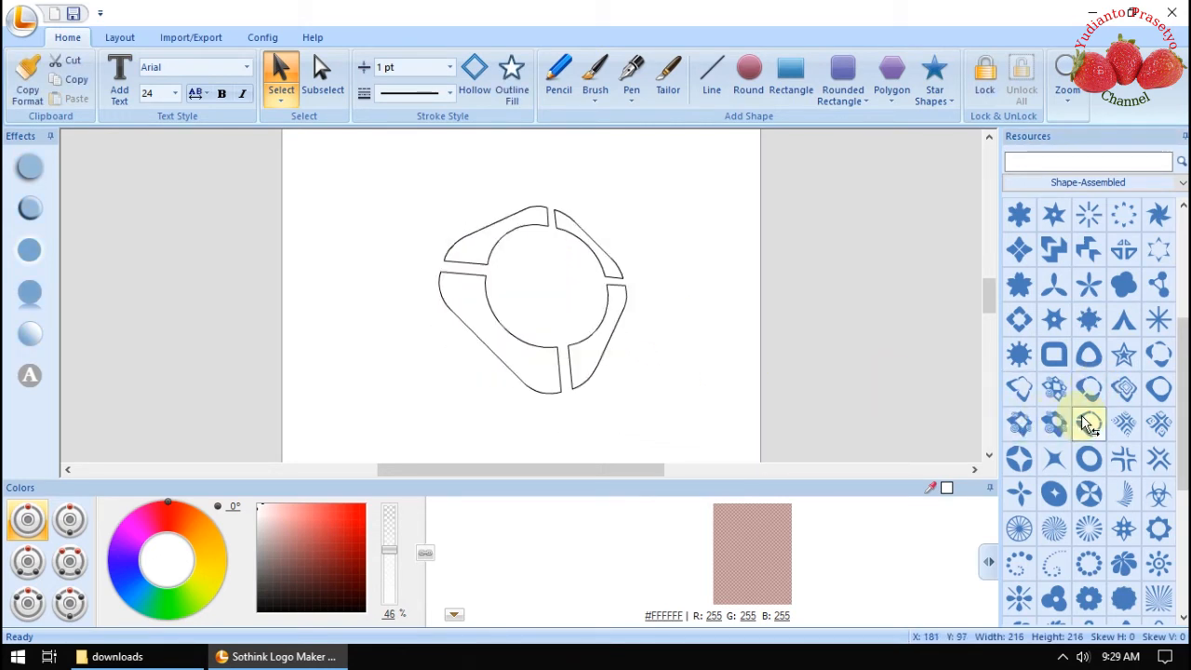
- Place a four-piece rounded ring from the Shape-Assembled resources inside the circle and enlarge it to about 206 by 206
left_click(828, 332)
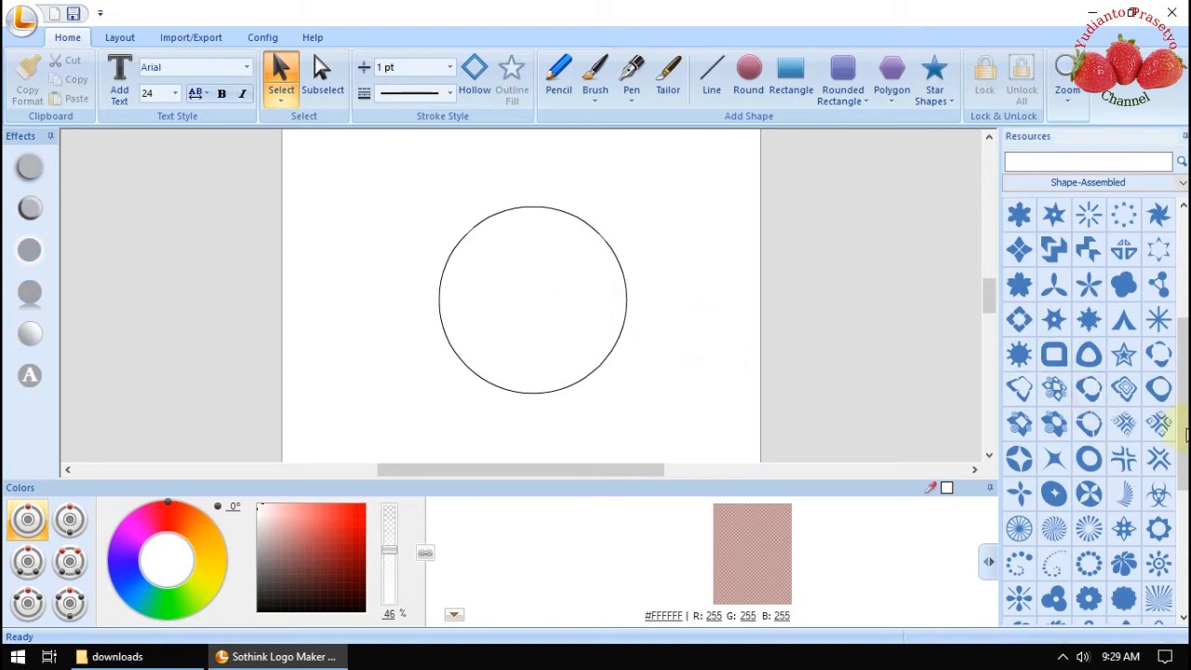
left_click_drag(1090, 393, 594, 288)
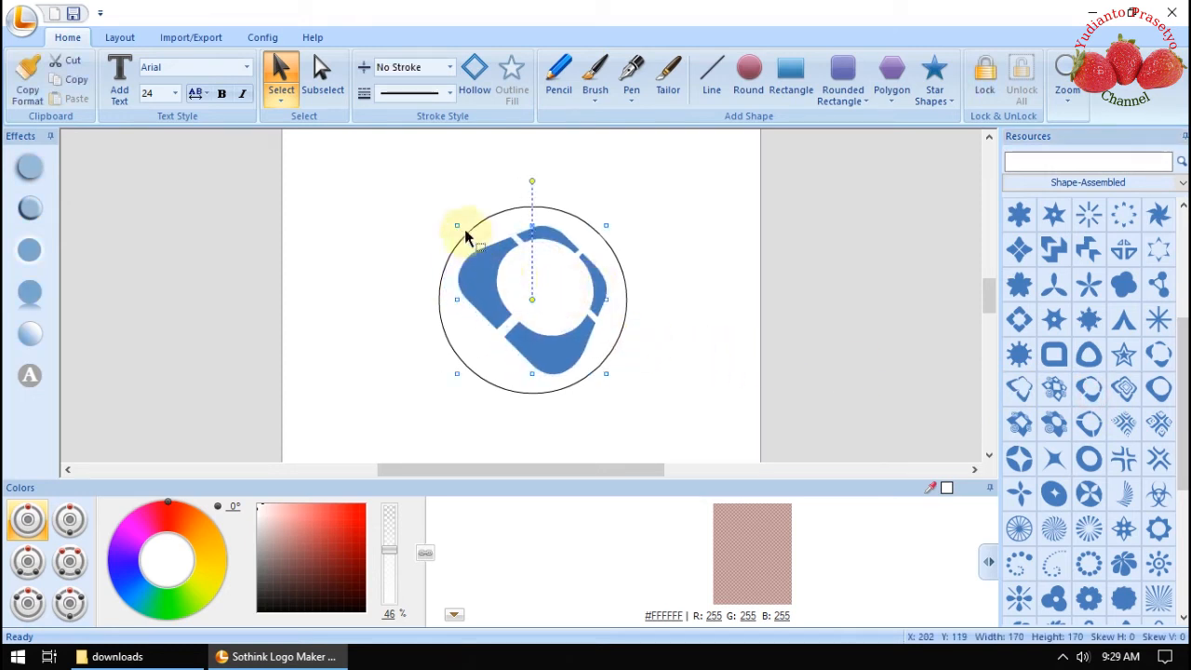
left_click_drag(457, 225, 441, 225)
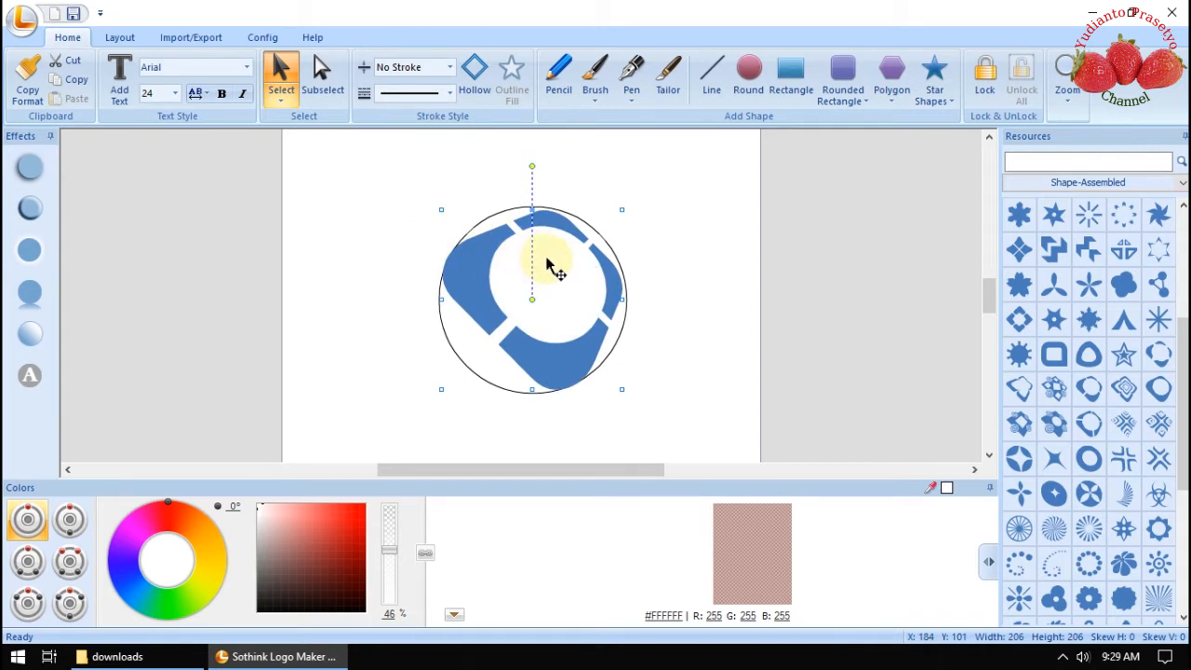
- Add a text object above the circle and replace its placeholder wording with "YD"
left_click(121, 82)
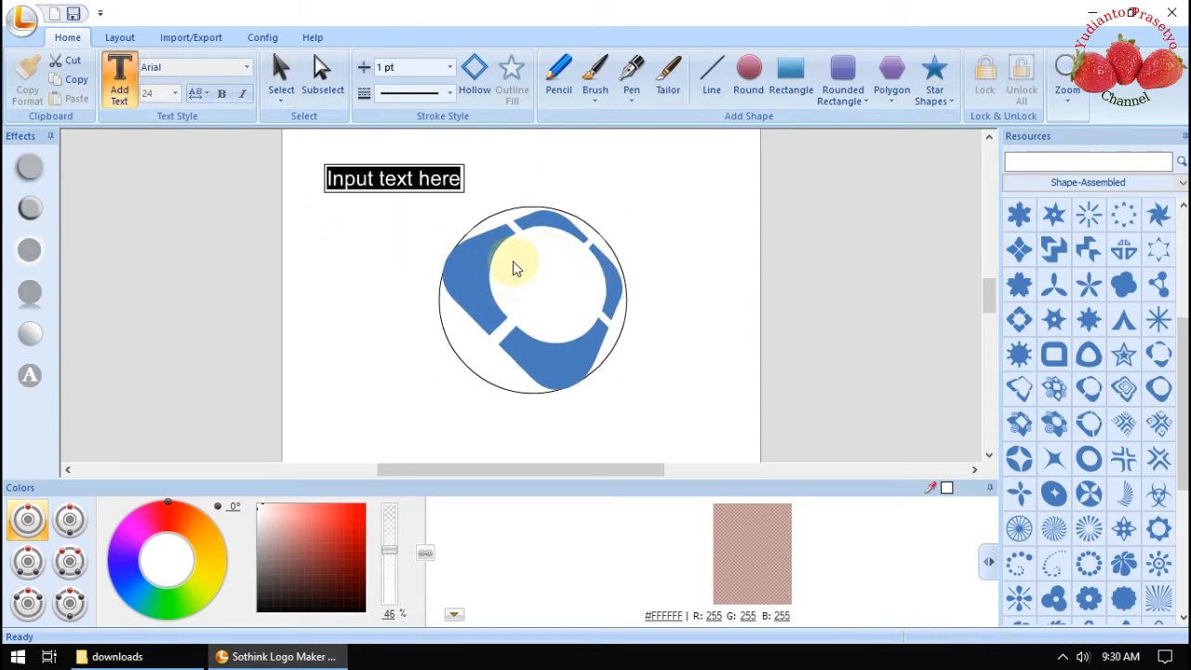
key("Escape")
left_click(339, 182)
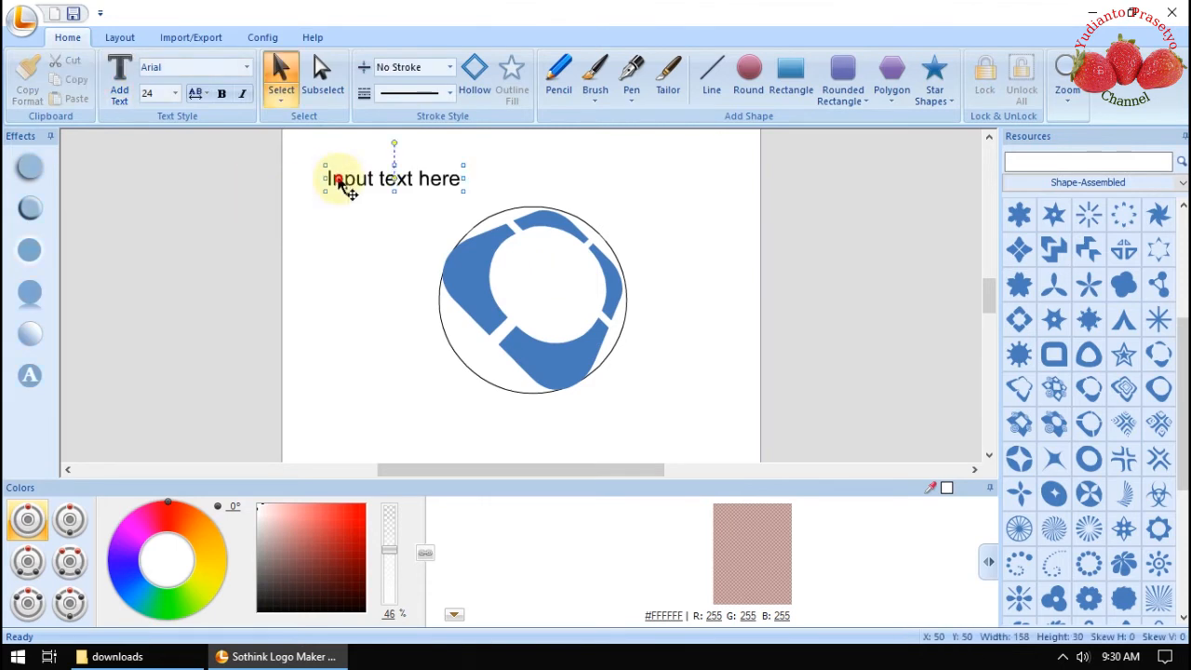
double_click(341, 181)
key("Escape")
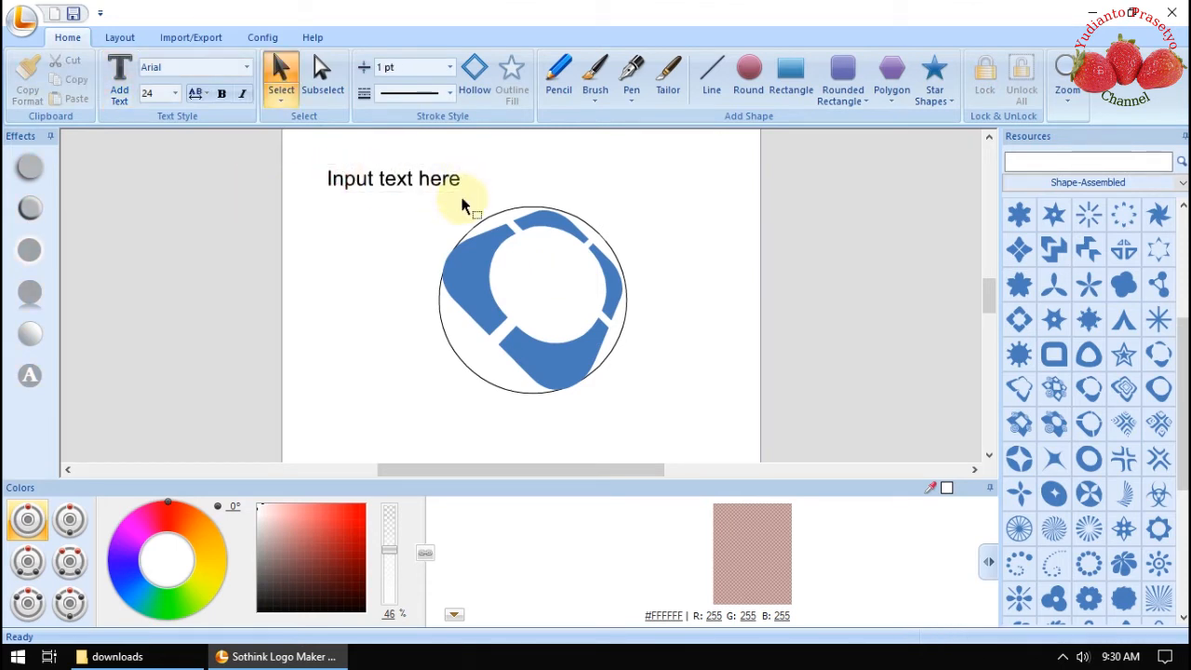
left_click(433, 180)
left_click(434, 179)
left_click_drag(434, 179, 310, 178)
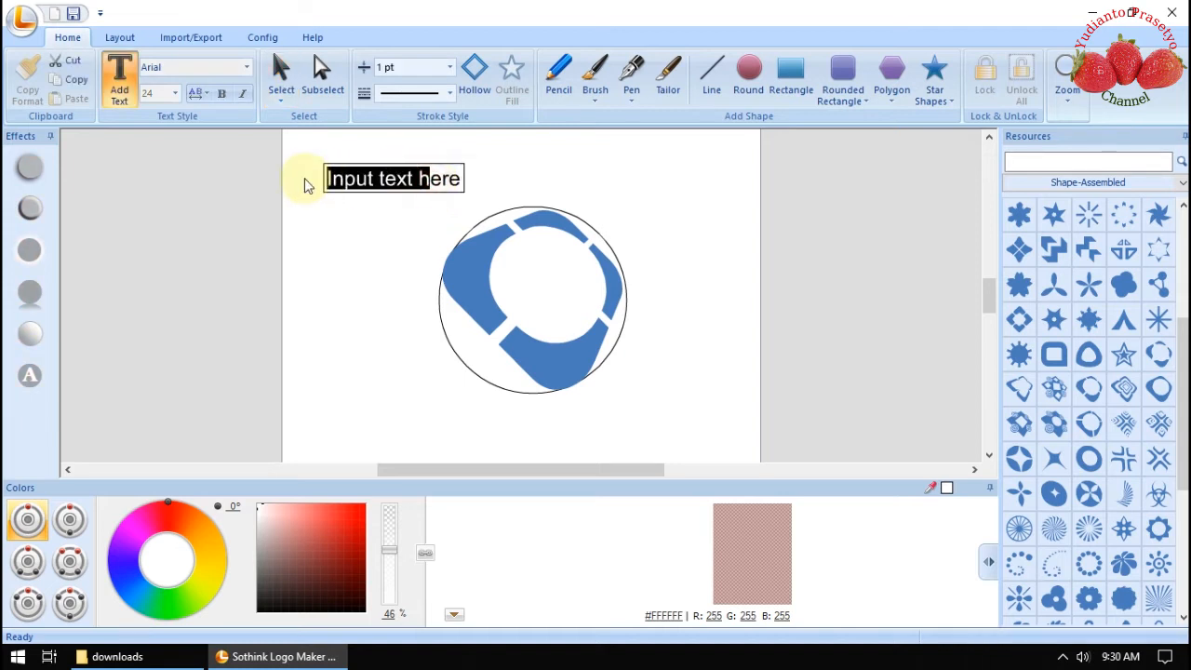
key("Delete")
key("Delete")
key("Delete")
key("Delete")
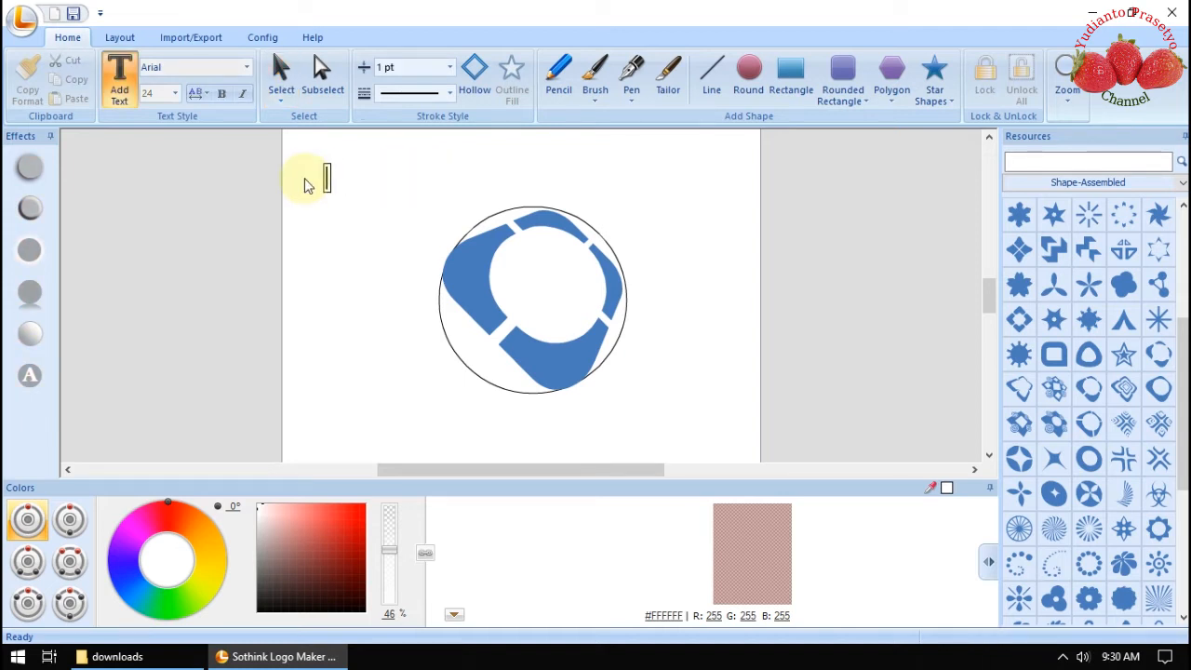
type("YD")
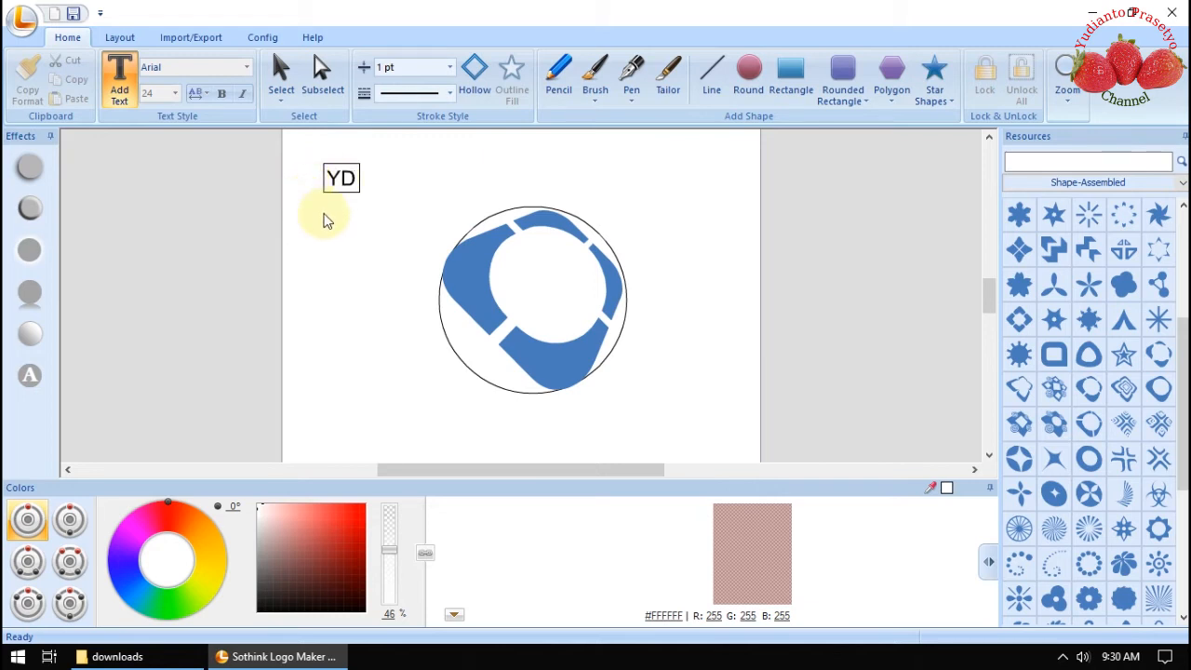
left_click(324, 216)
- Move the YD text into the open centre of the segmented ring
left_click_drag(338, 182, 383, 190)
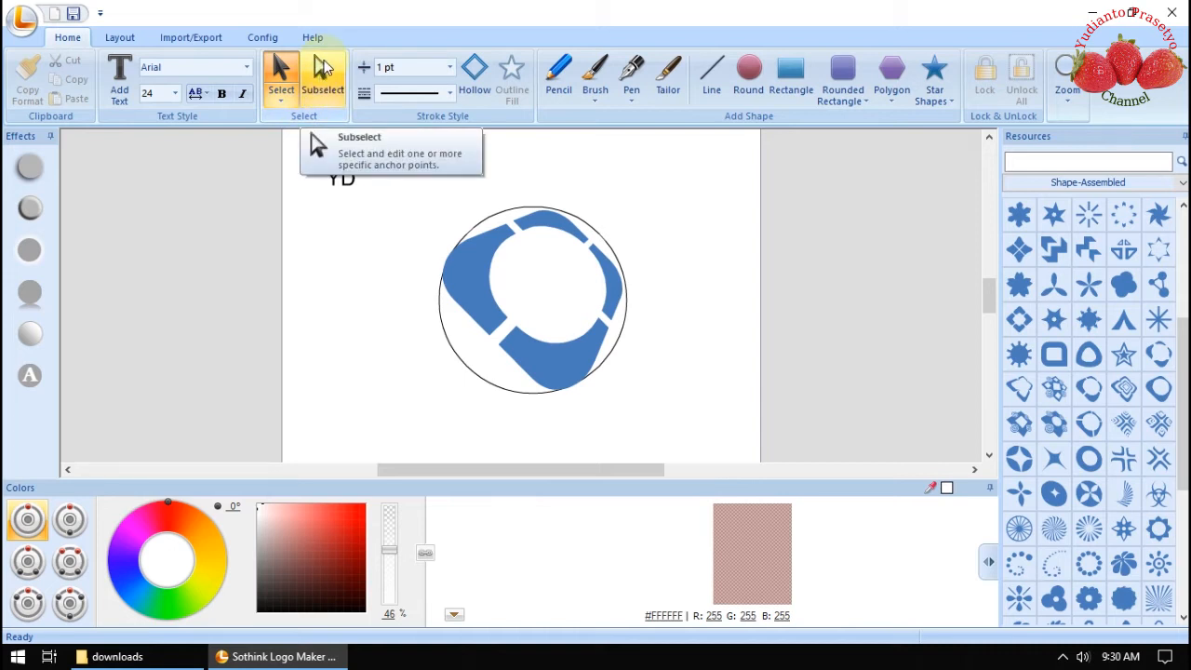
left_click(344, 182)
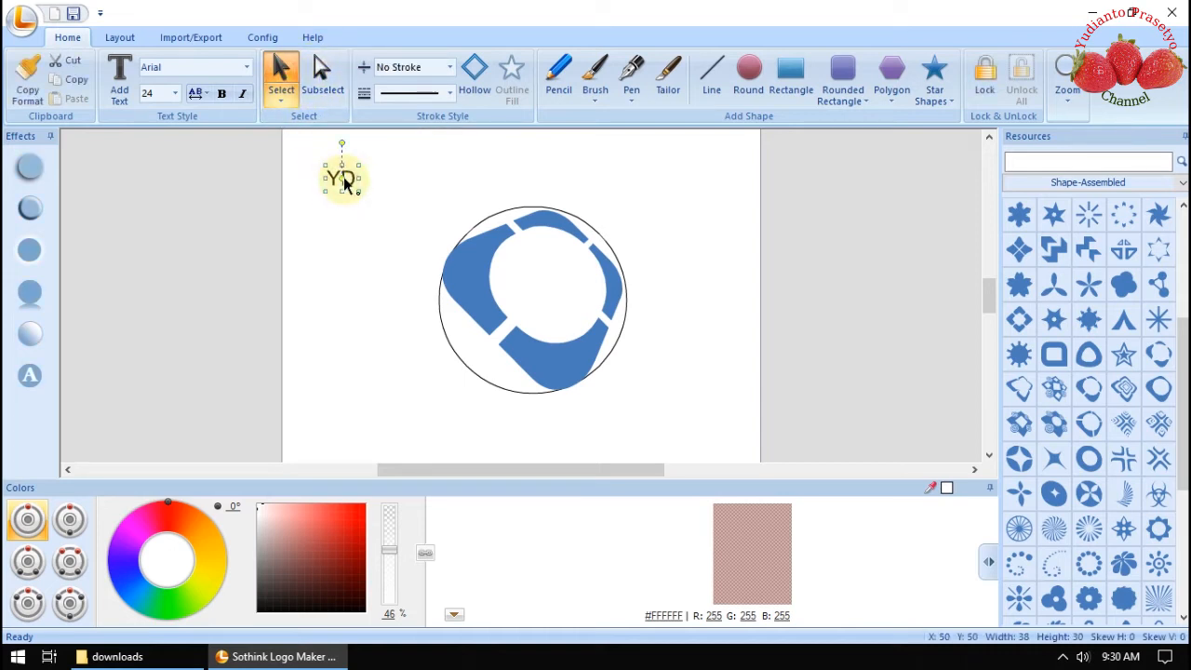
left_click_drag(385, 191, 469, 249)
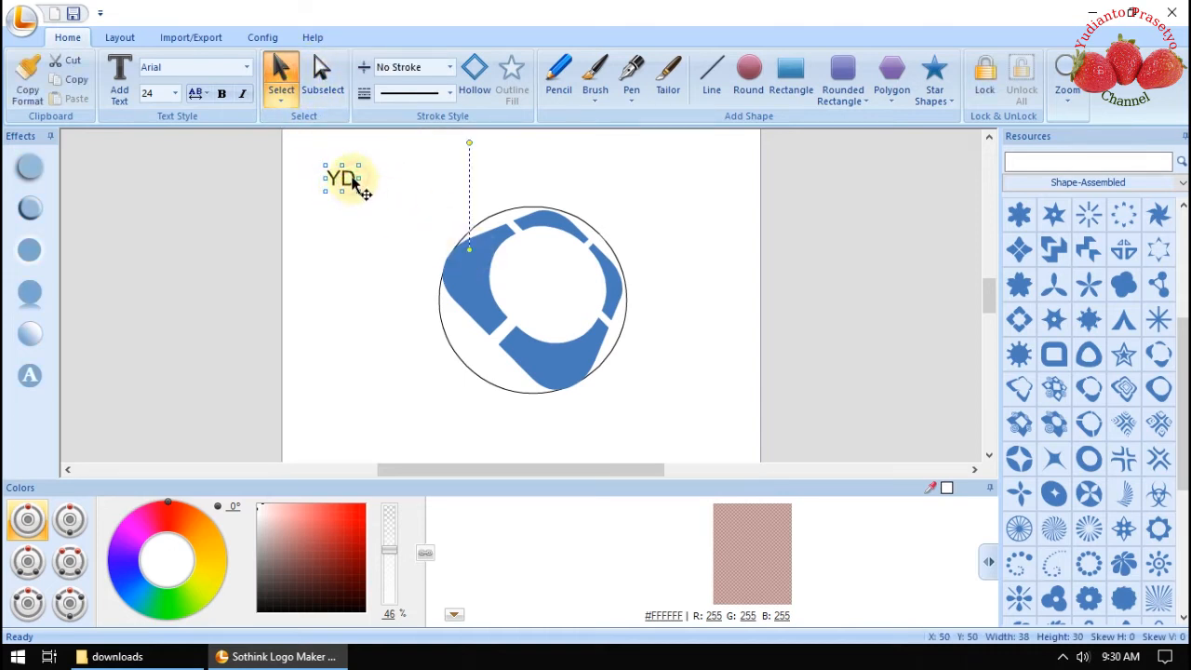
left_click_drag(349, 180, 558, 296)
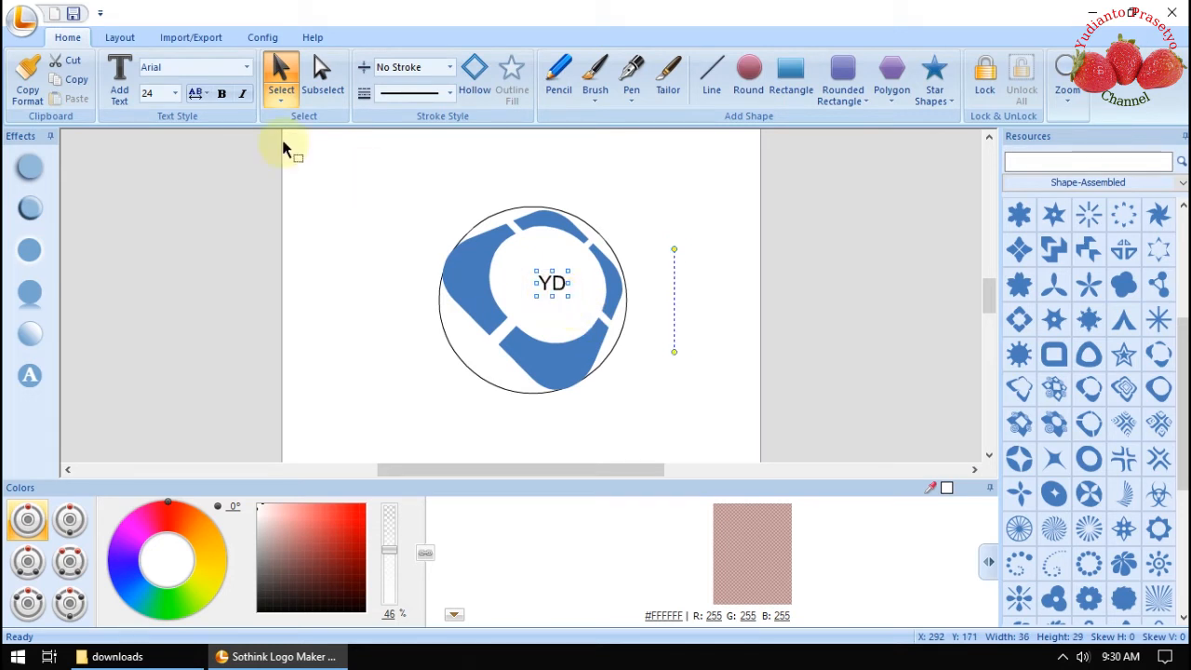
- Set the YD text's font size to 72 and re-centre it inside the ring
left_click(175, 93)
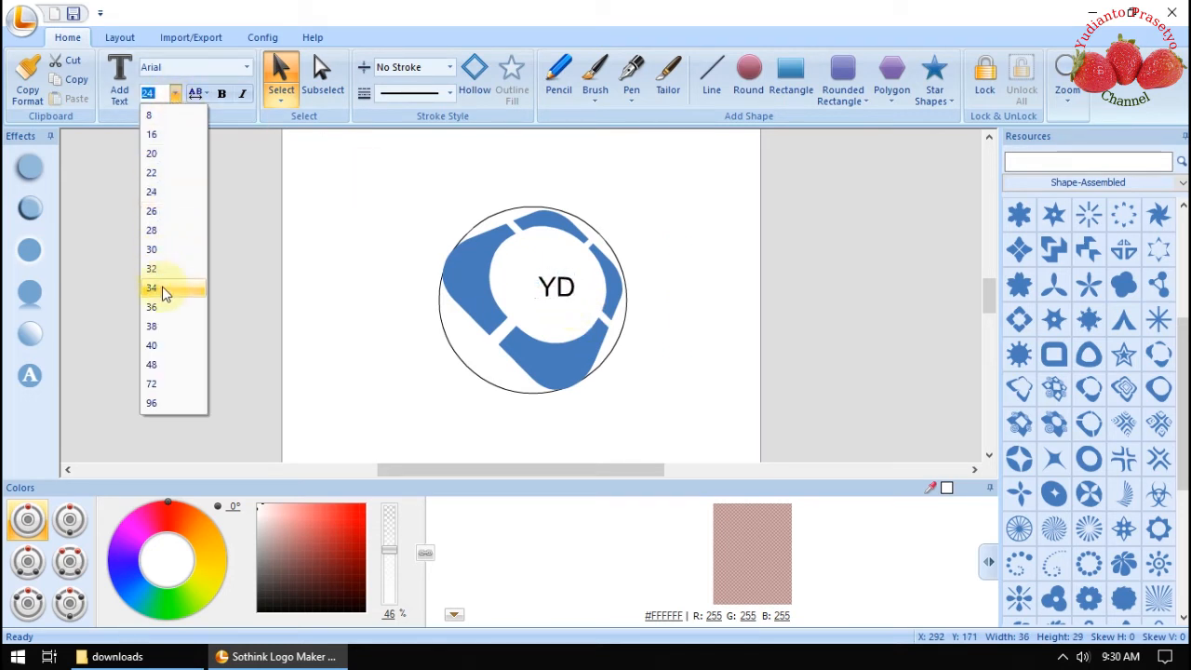
left_click(158, 385)
left_click_drag(568, 306, 545, 288)
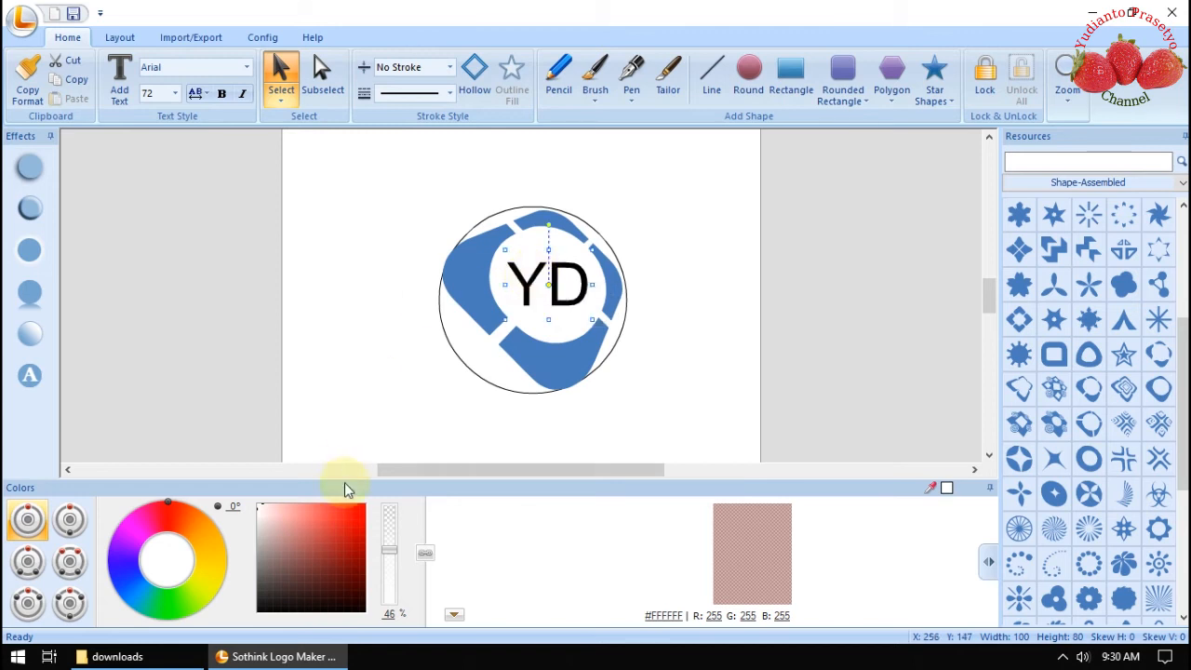
- Mix a bright orange (#FF6A05) with 25° hue and apply it to the YD text
left_click(191, 526)
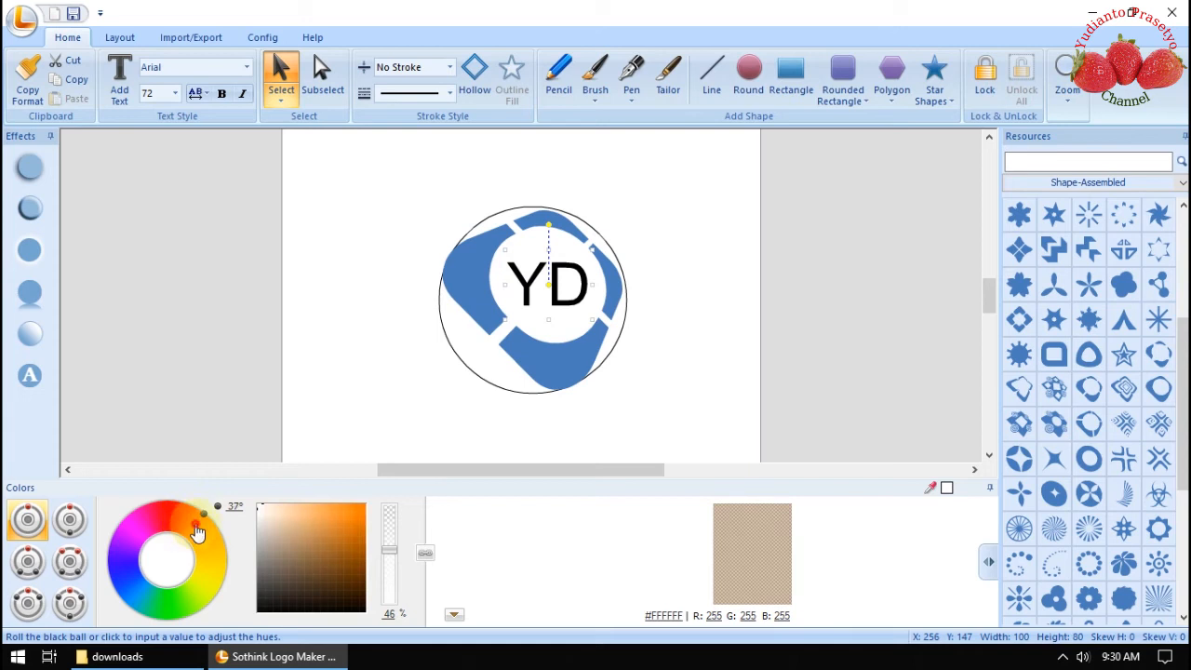
left_click(202, 537)
left_click_drag(205, 551, 182, 530)
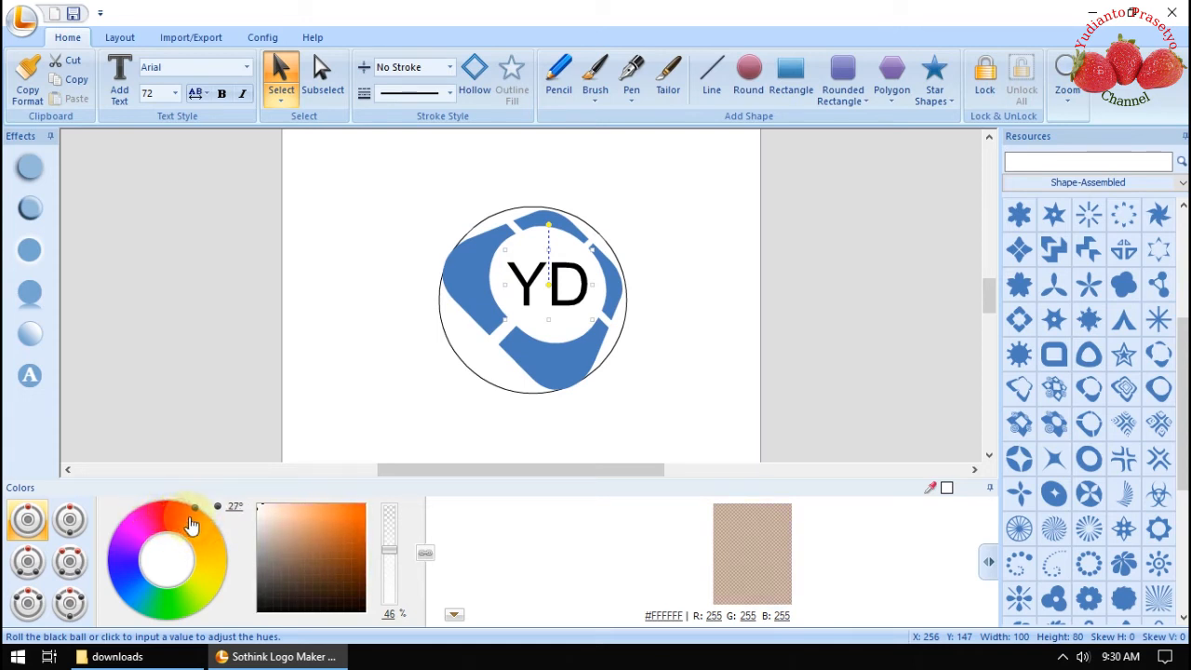
left_click_drag(337, 520, 355, 510)
left_click(529, 528)
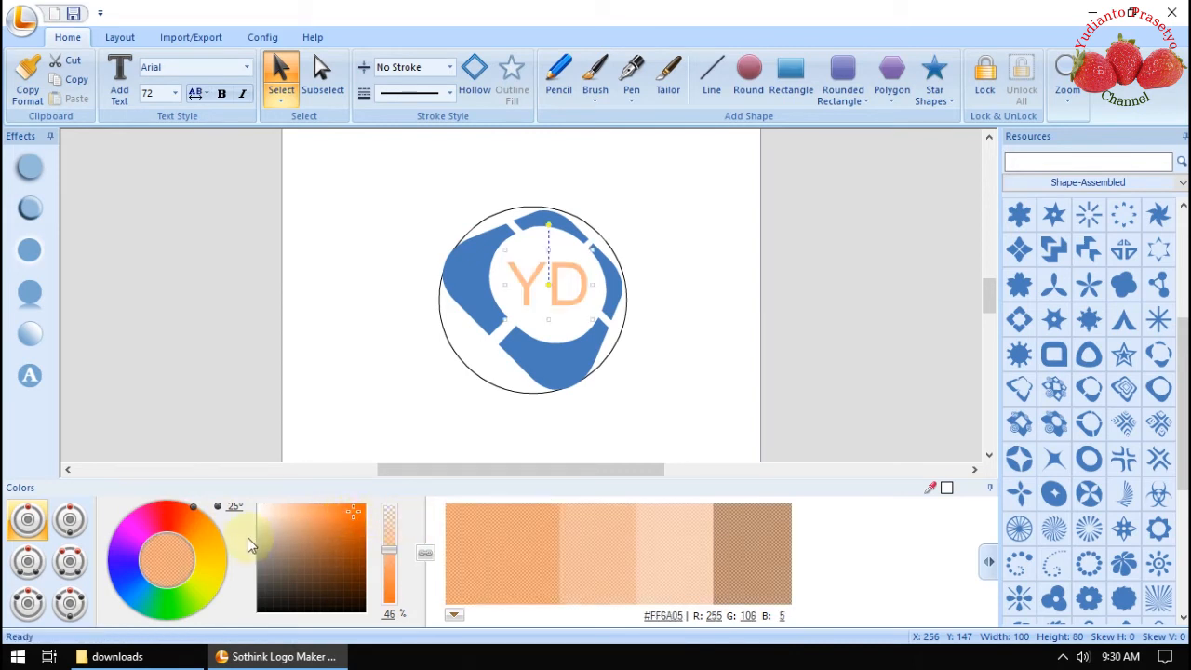
- Recolour the YD text light green (#7DEC05) with 161° hue and 46% opacity
left_click_drag(193, 506, 185, 533)
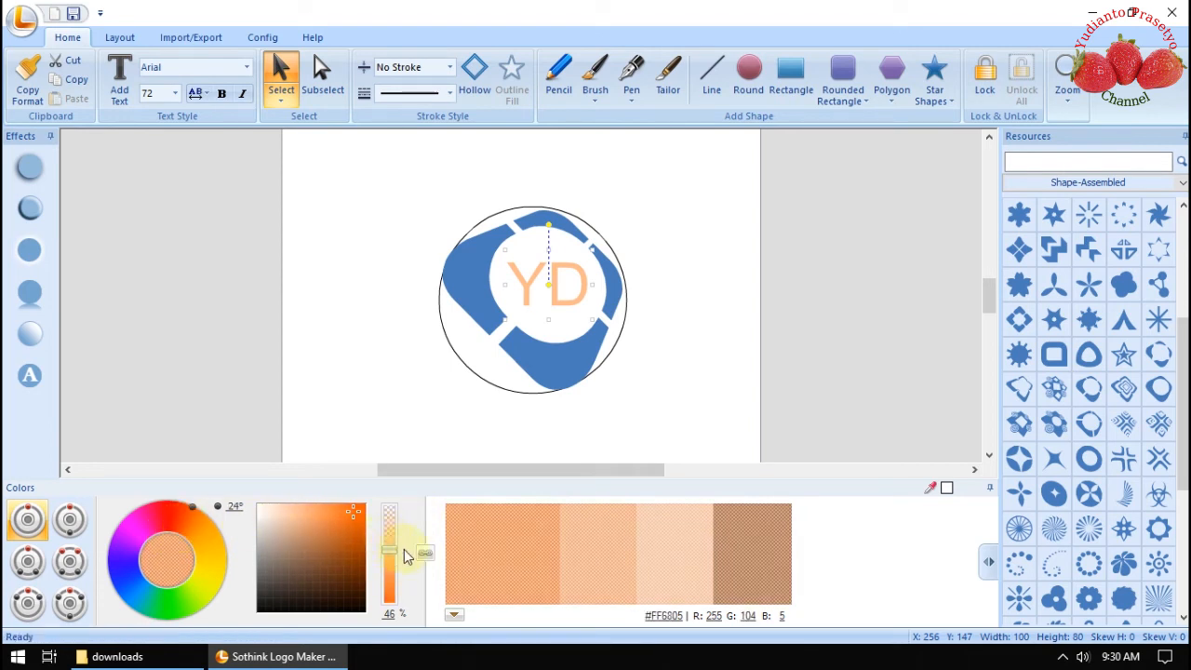
left_click(751, 553)
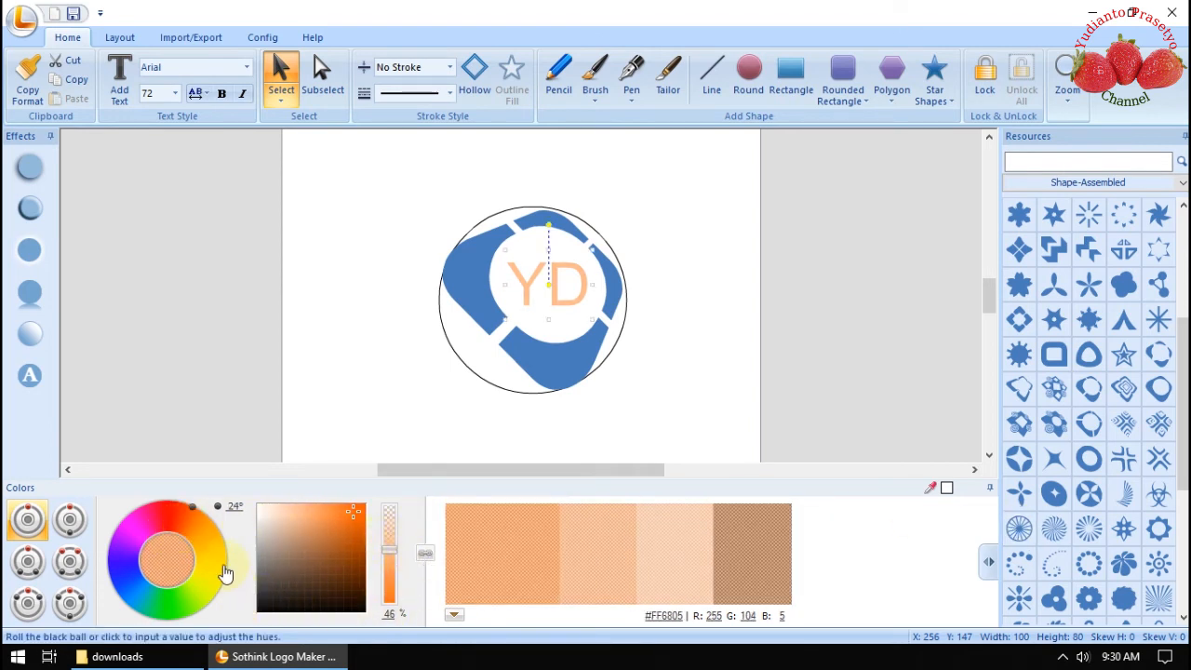
left_click_drag(202, 536, 183, 607)
left_click(455, 536)
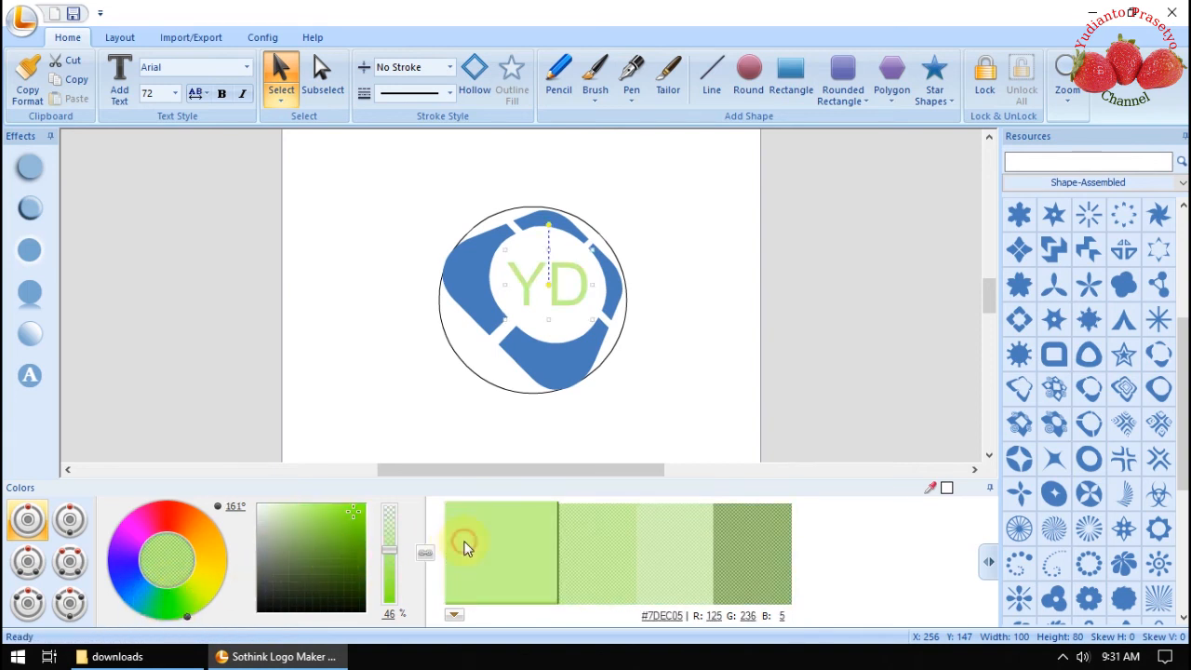
- Try a yellow-orange fill (#FFB805) on the circle and return it to white (#FFFFFF)
left_click(623, 326)
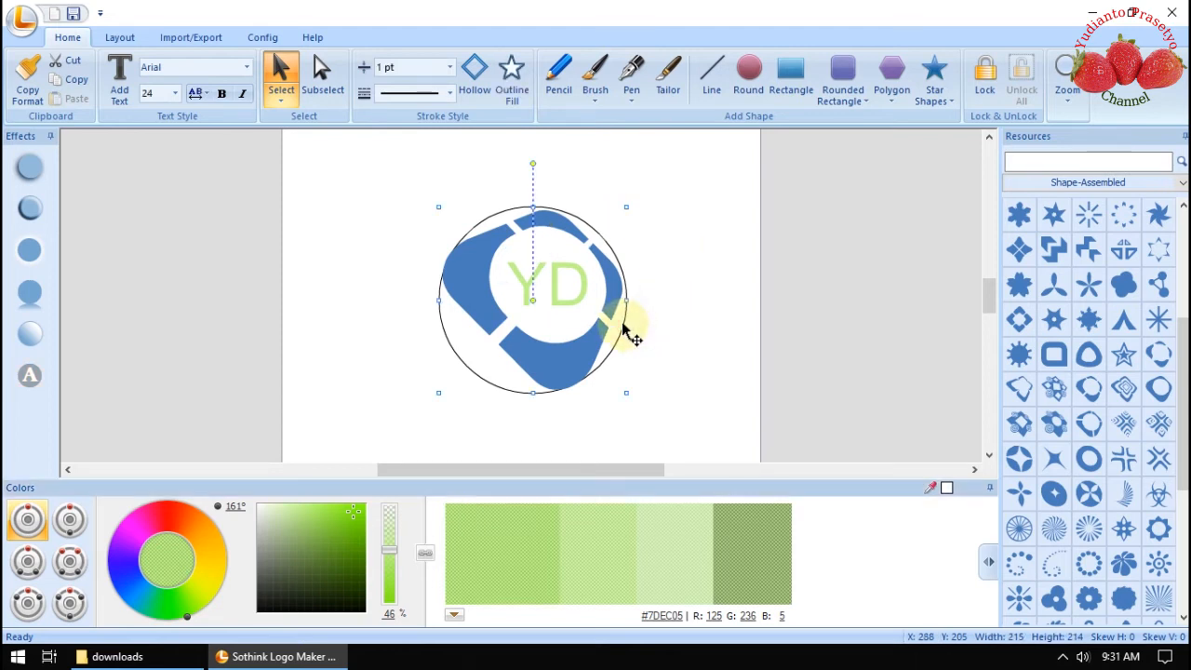
left_click(220, 540)
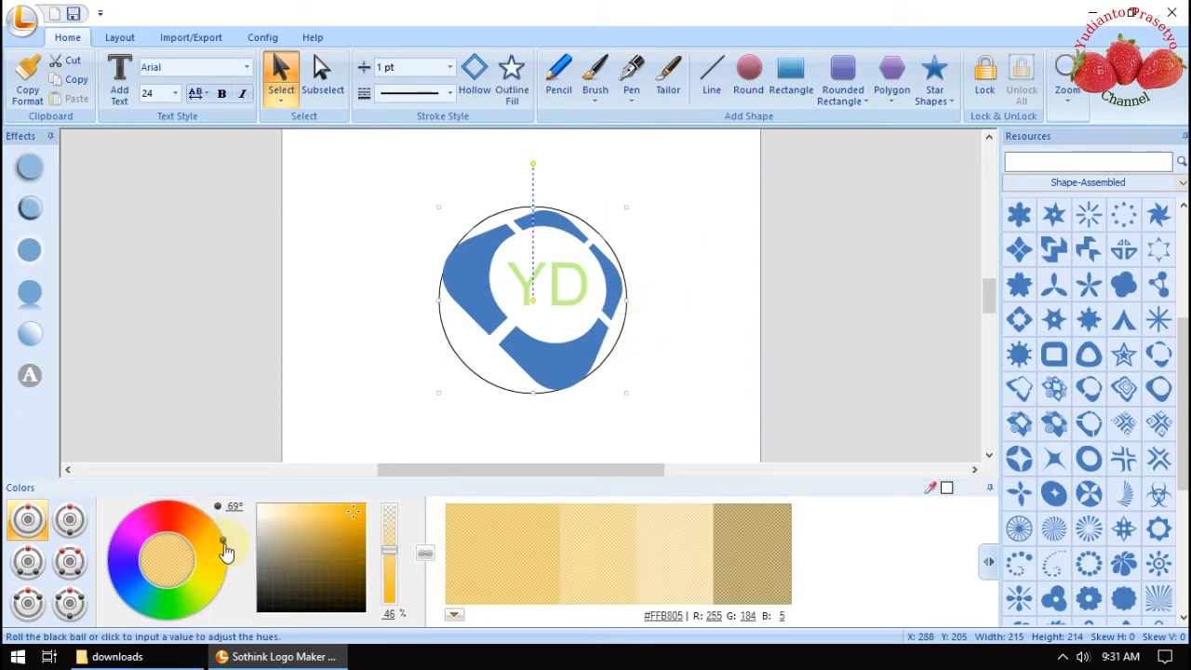
left_click(484, 549)
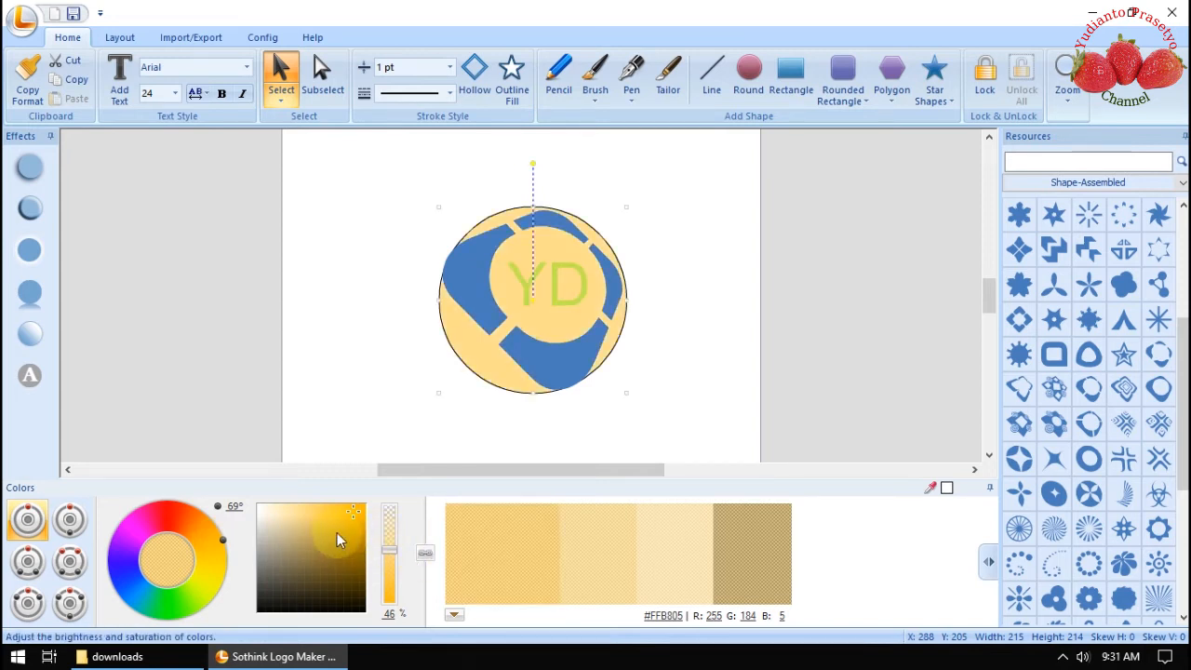
left_click(259, 508)
left_click(458, 524)
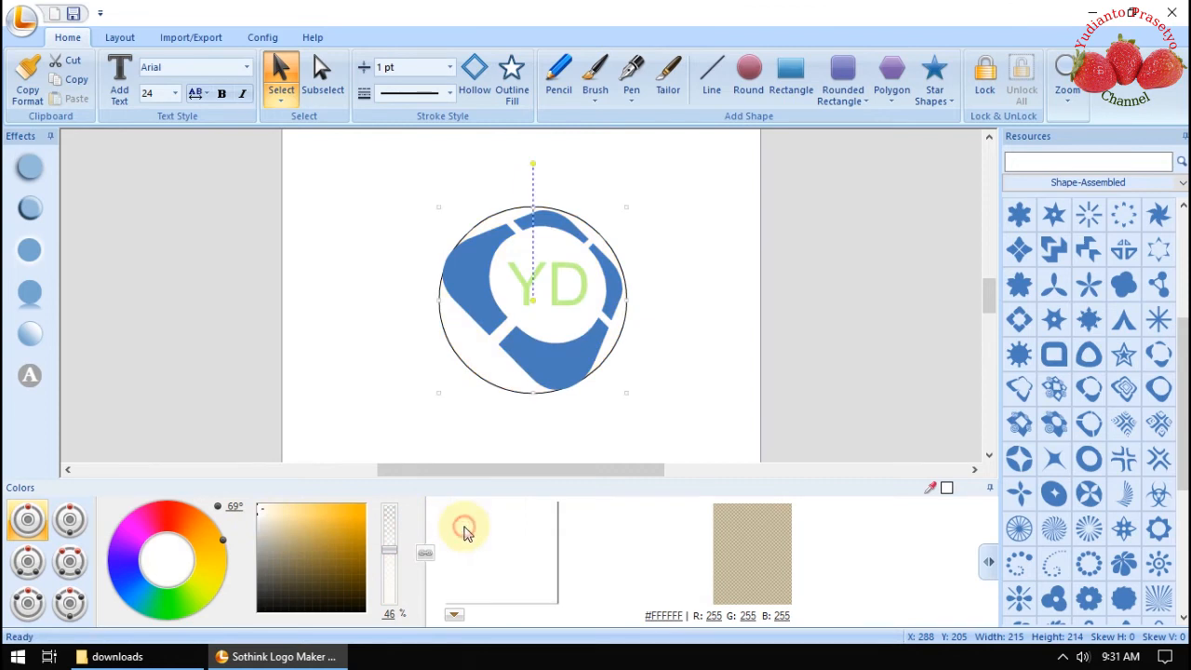
- Try moving the segmented ring off to the right of the circle and undo the move
left_click(550, 359)
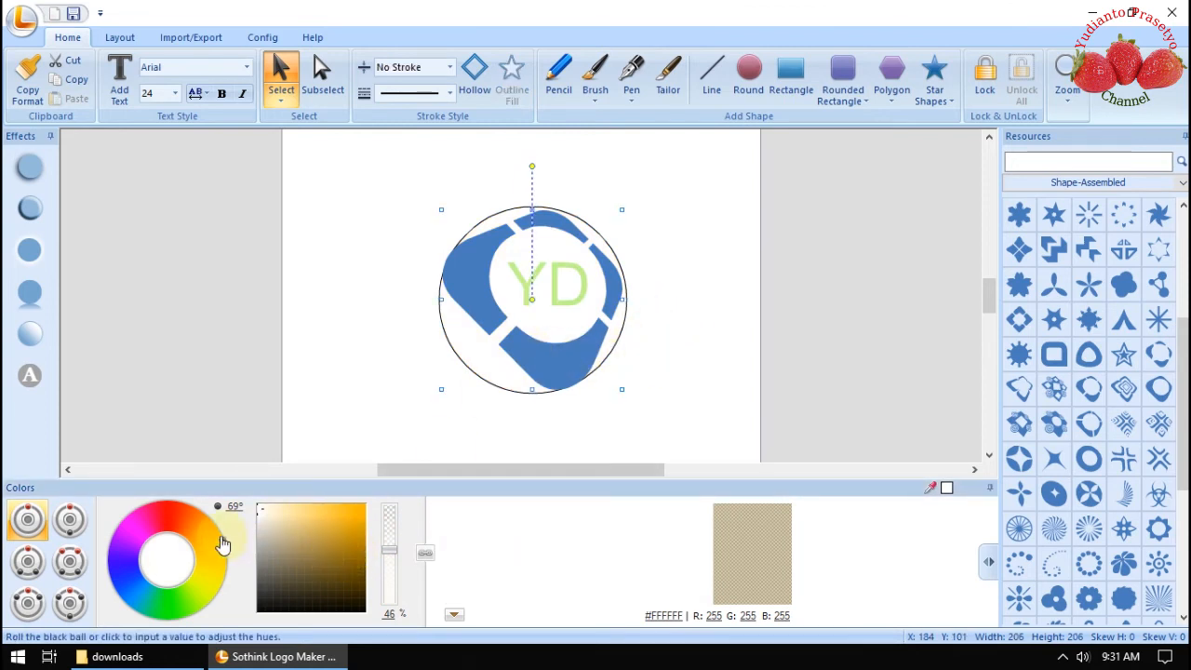
left_click(534, 361)
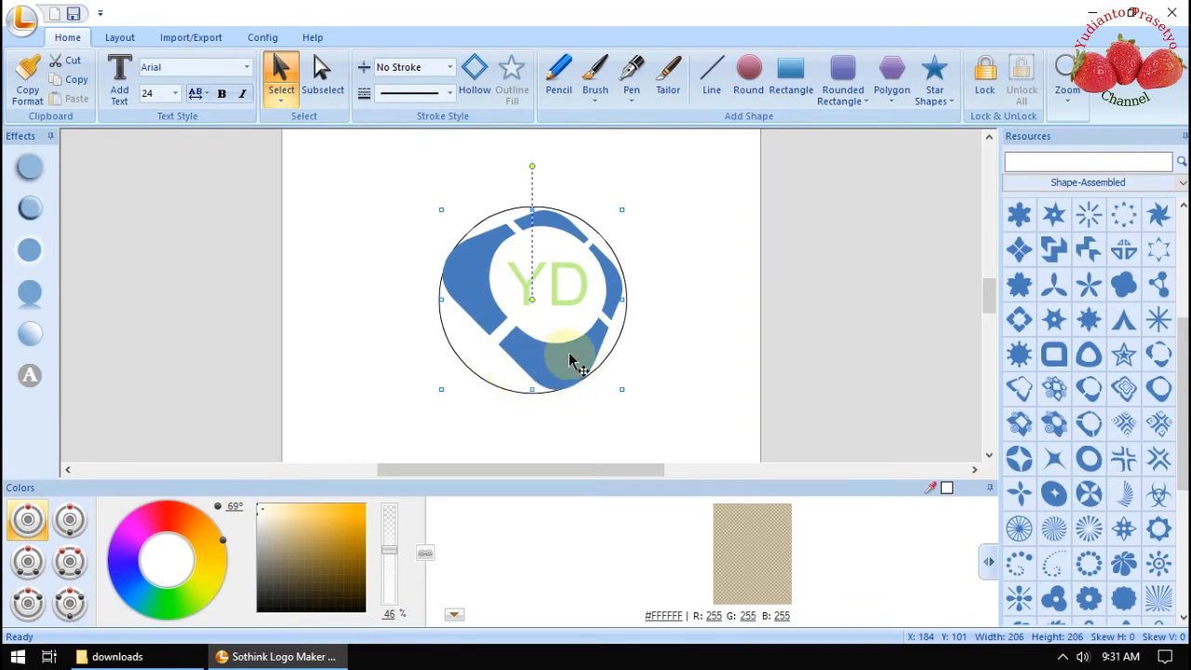
left_click_drag(577, 362, 640, 356)
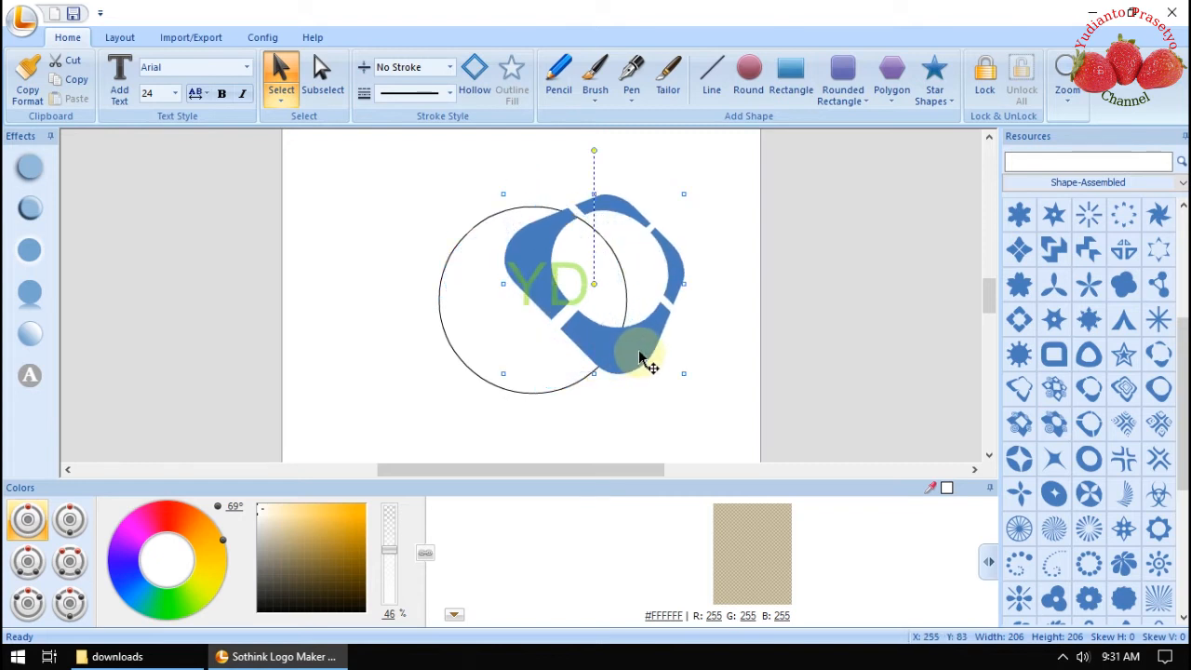
key("ctrl+z")
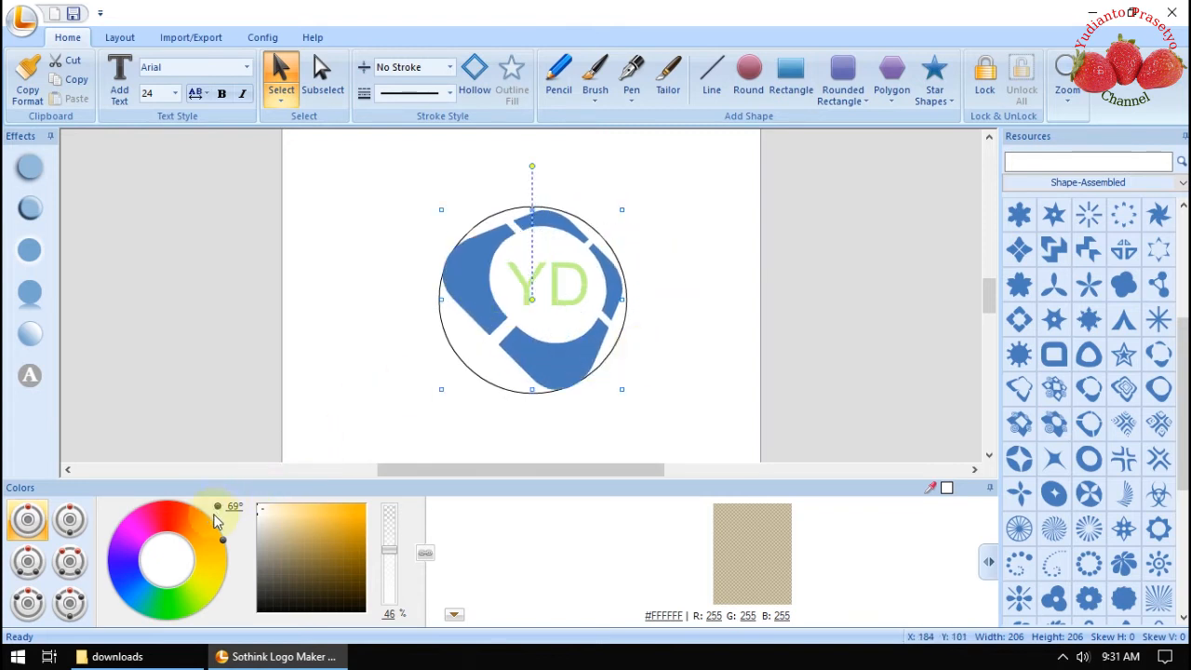
- Recolour the segmented ring dark blue (#2C4076) using a 242° hue and 100% opacity
left_click(130, 564)
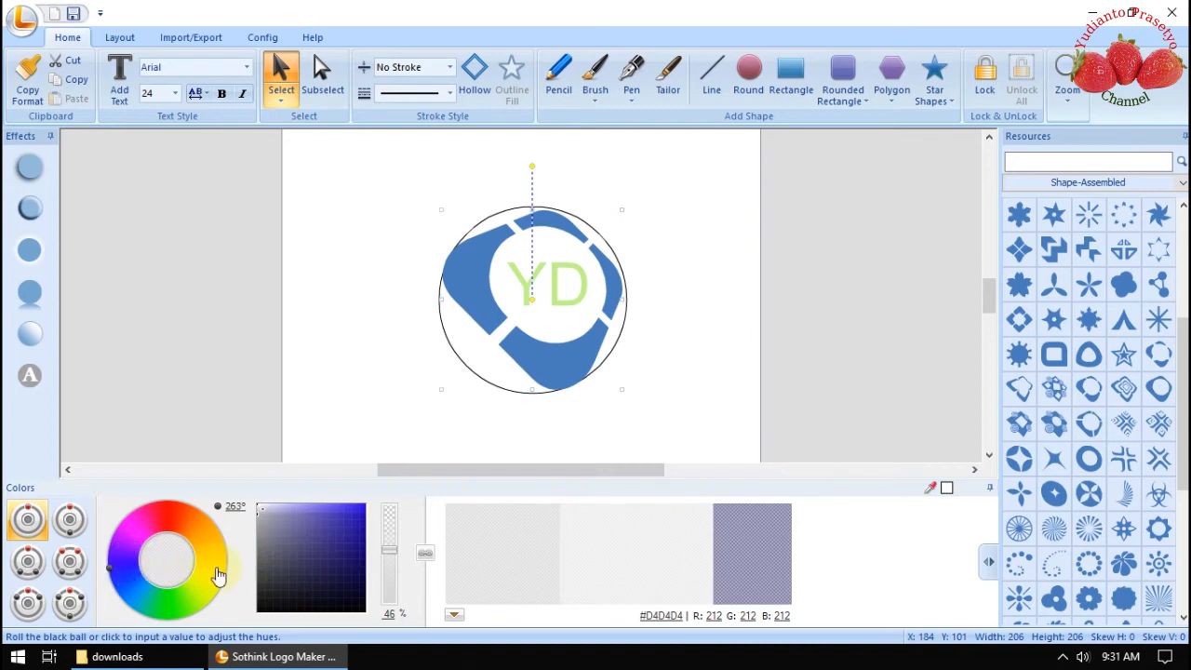
left_click(116, 591)
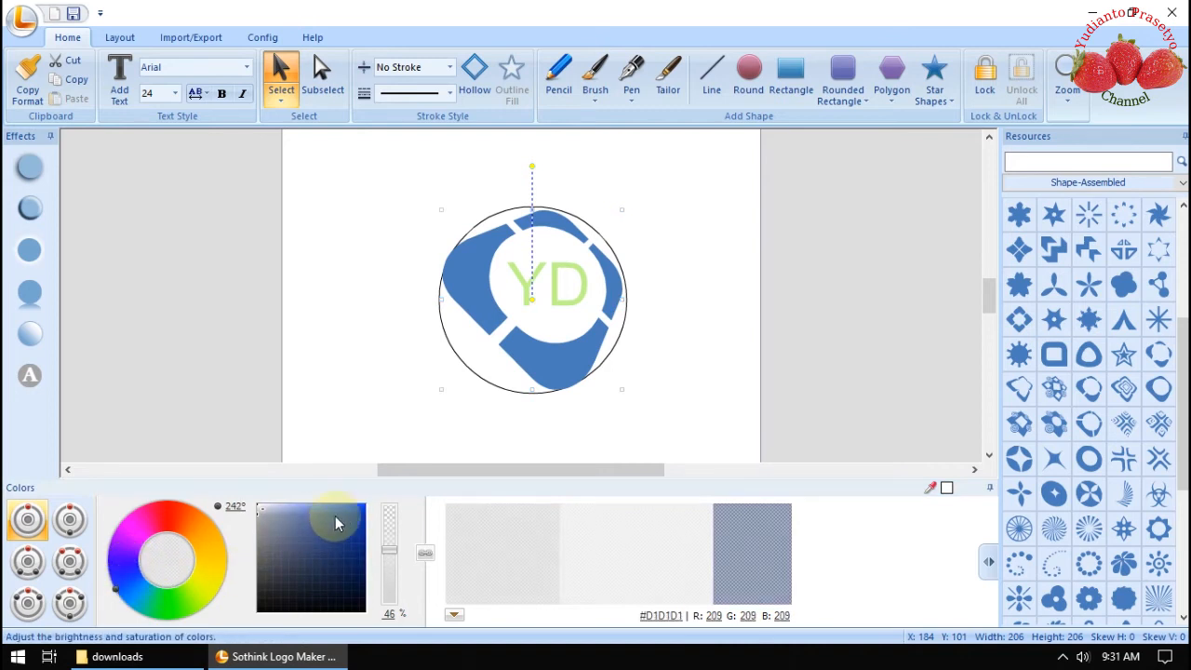
left_click_drag(335, 516, 286, 511)
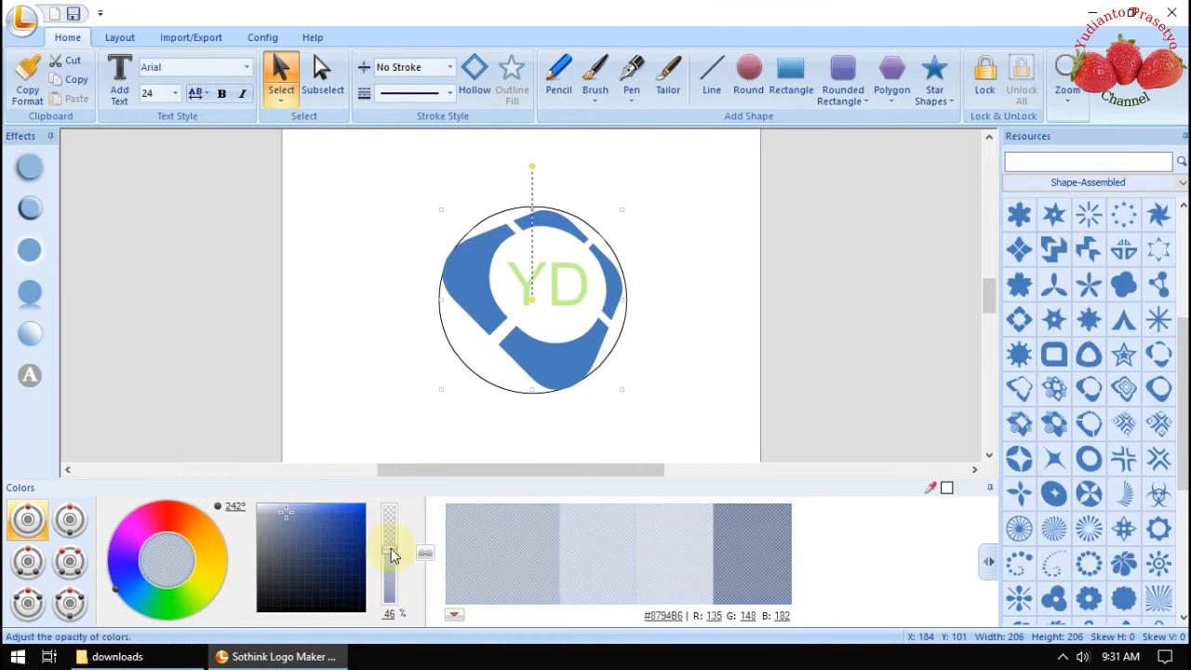
left_click_drag(391, 548, 385, 609)
left_click(685, 532)
left_click(741, 538)
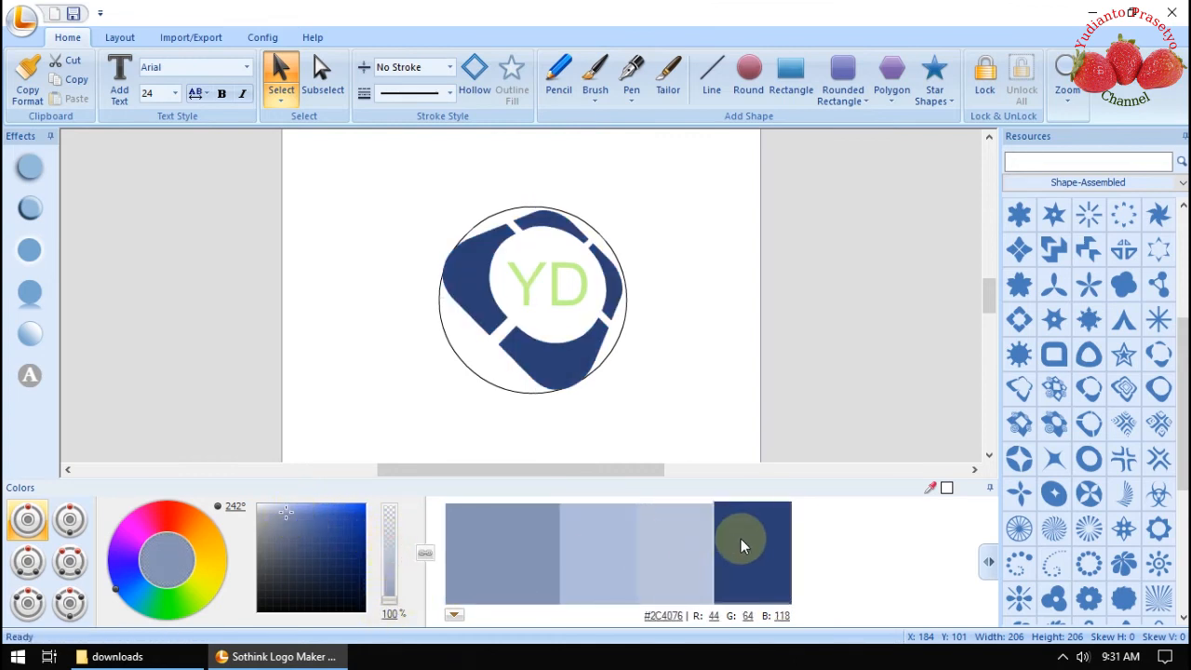
left_click(748, 539)
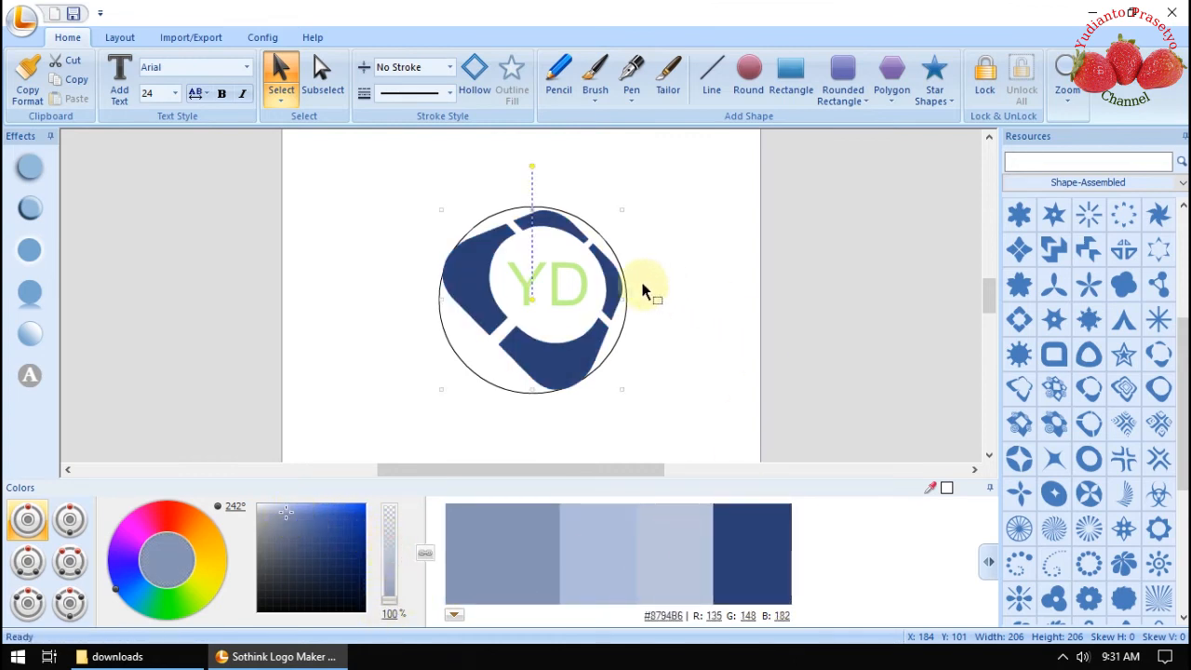
- Link the colour adjustments to the YD text's own green fill, set its opacity to 100% and deselect it
left_click(550, 285)
left_click(207, 560)
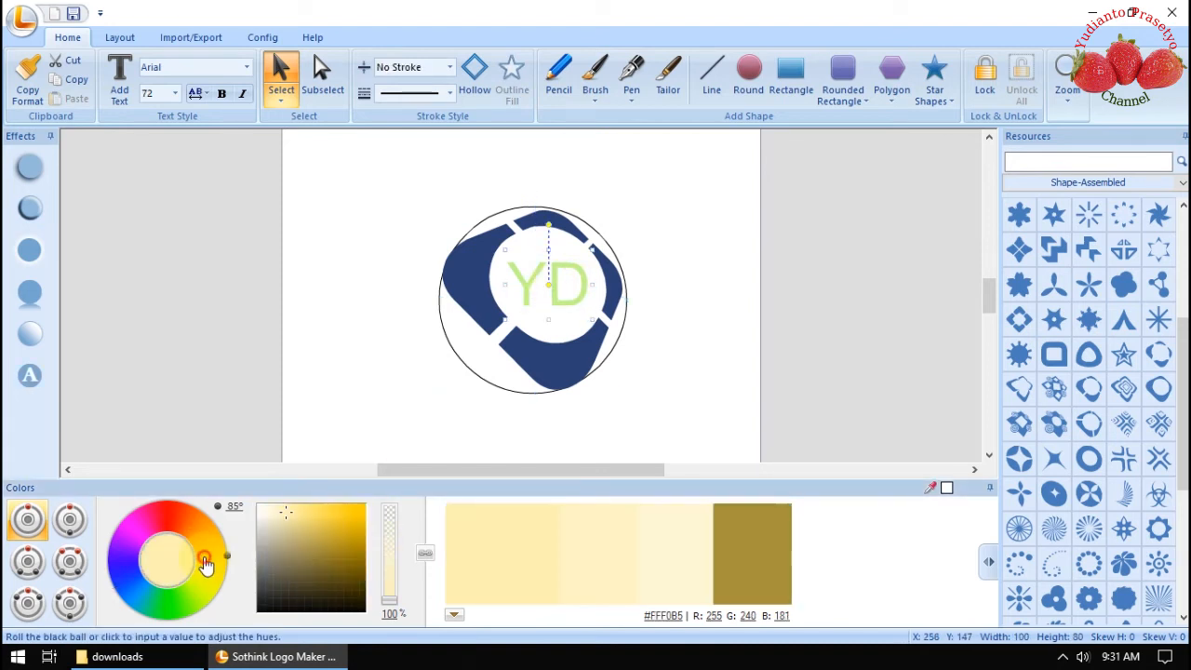
left_click(429, 557)
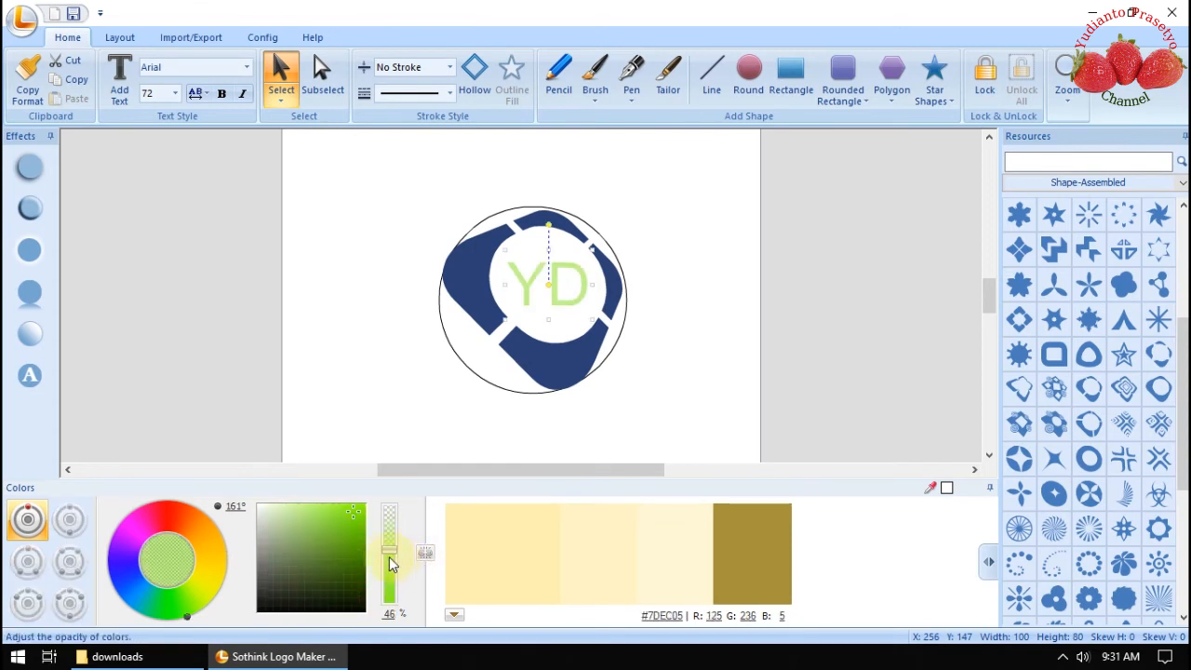
left_click_drag(389, 554, 390, 619)
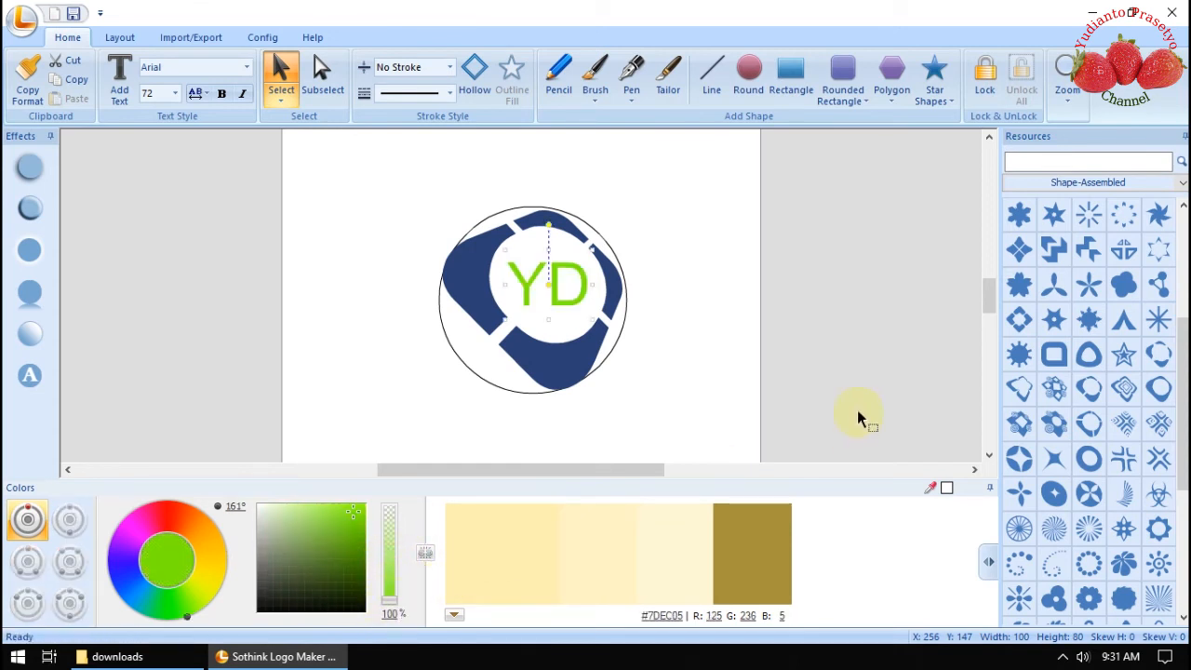
left_click(840, 333)
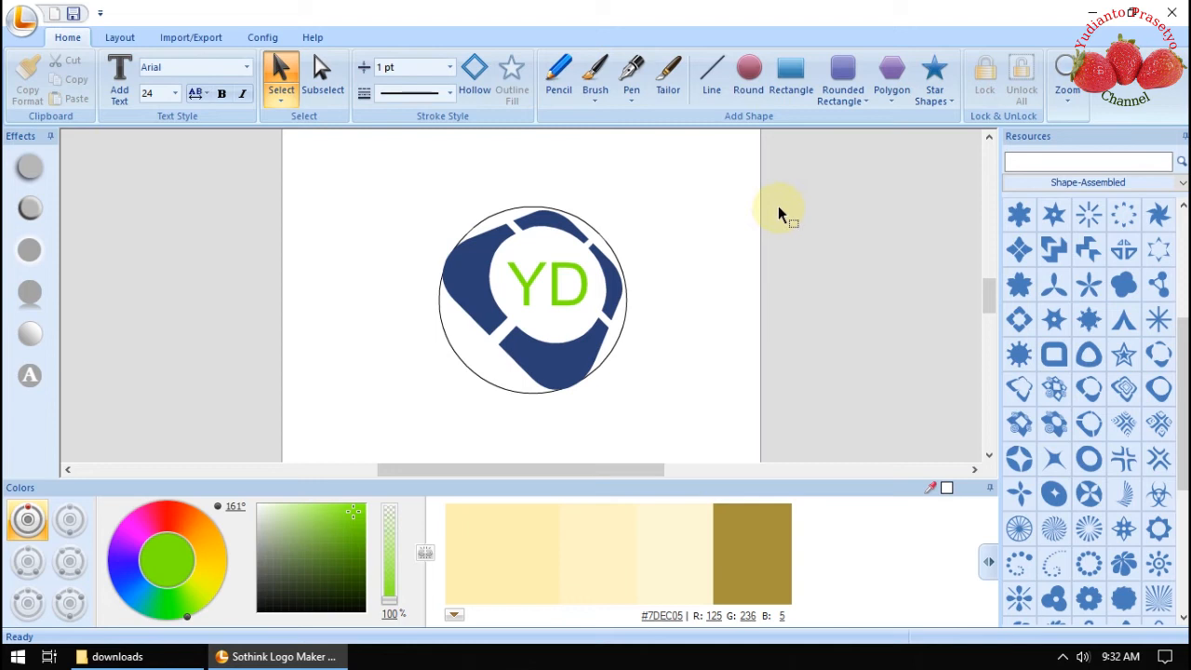
- Try drawing a horizontal line just beneath the YD text and stretching it to about 164 wide
left_click(714, 79)
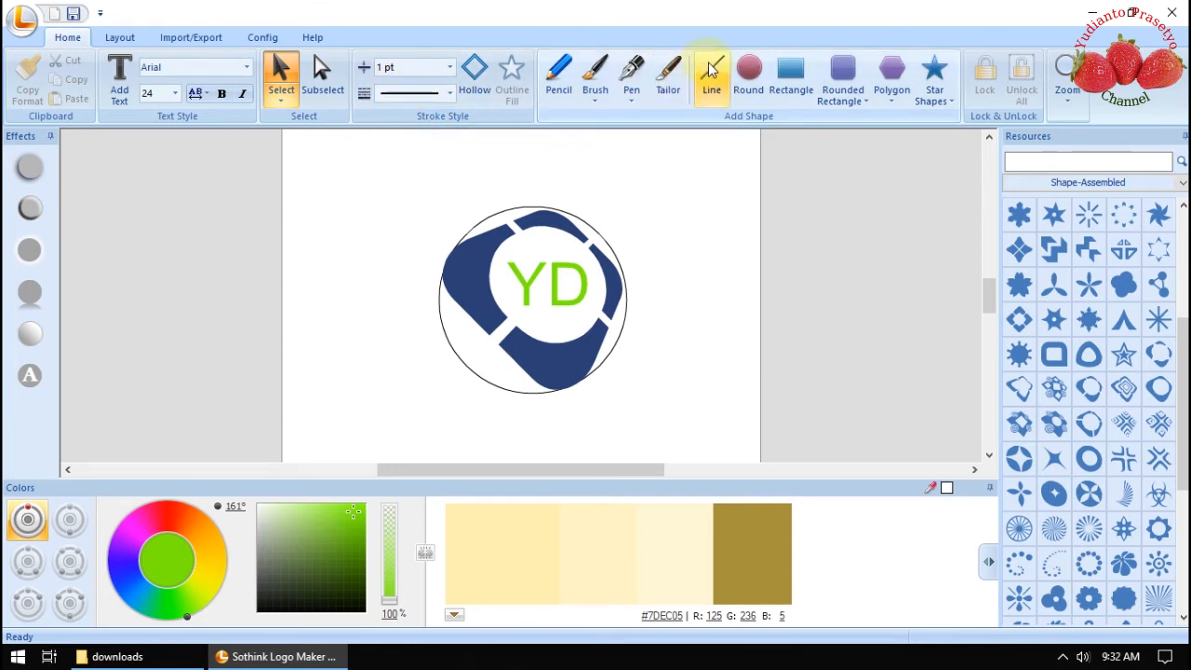
left_click(711, 71)
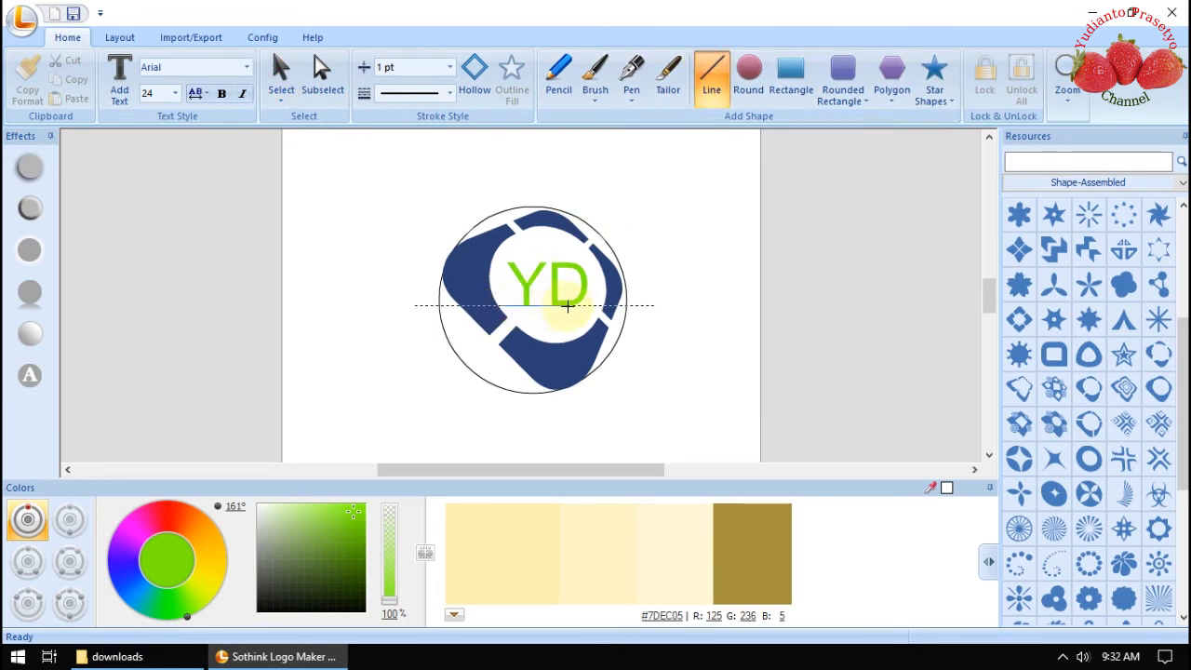
left_click_drag(568, 305, 568, 305)
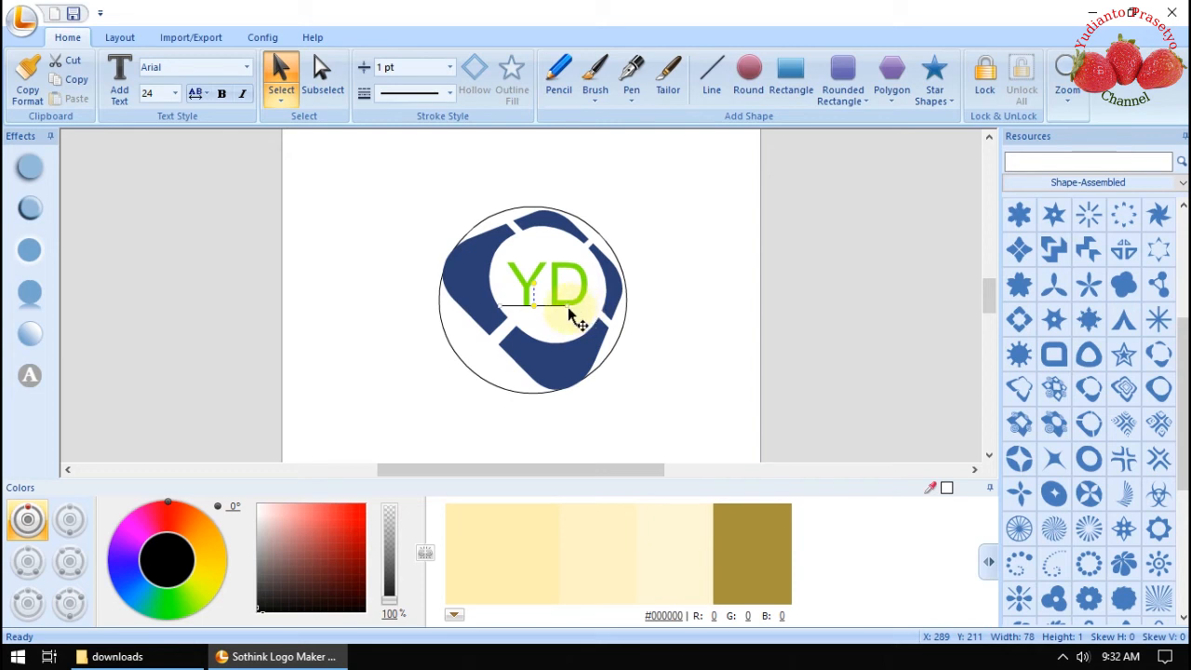
left_click_drag(568, 305, 607, 305)
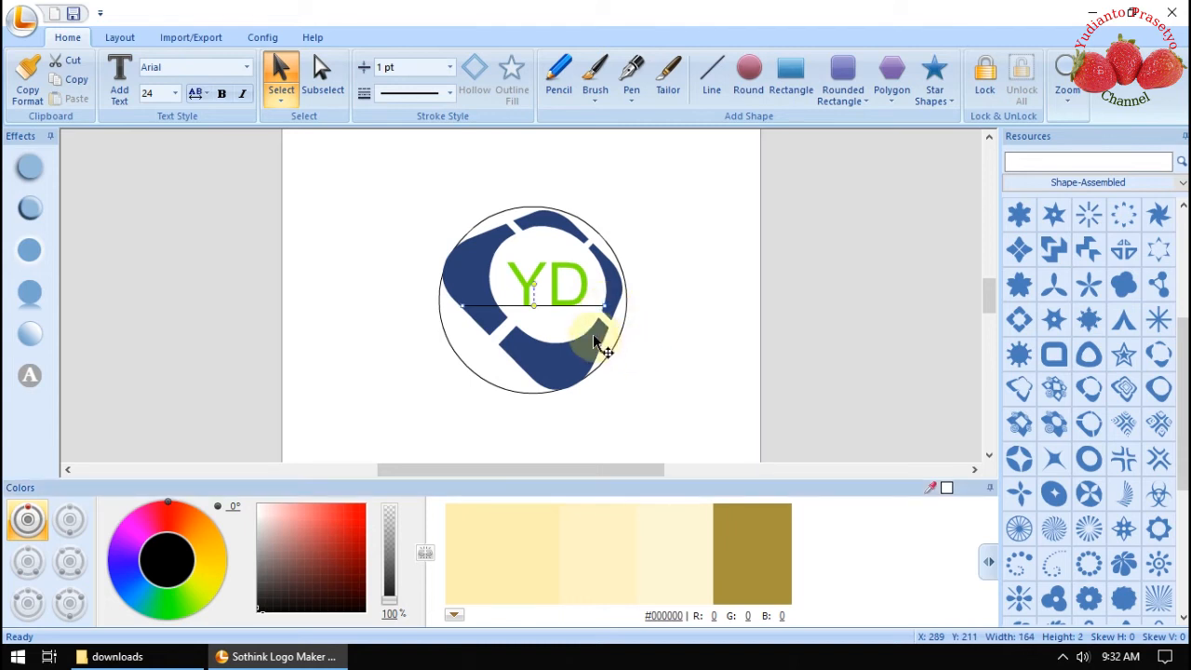
left_click(501, 306)
left_click(712, 348)
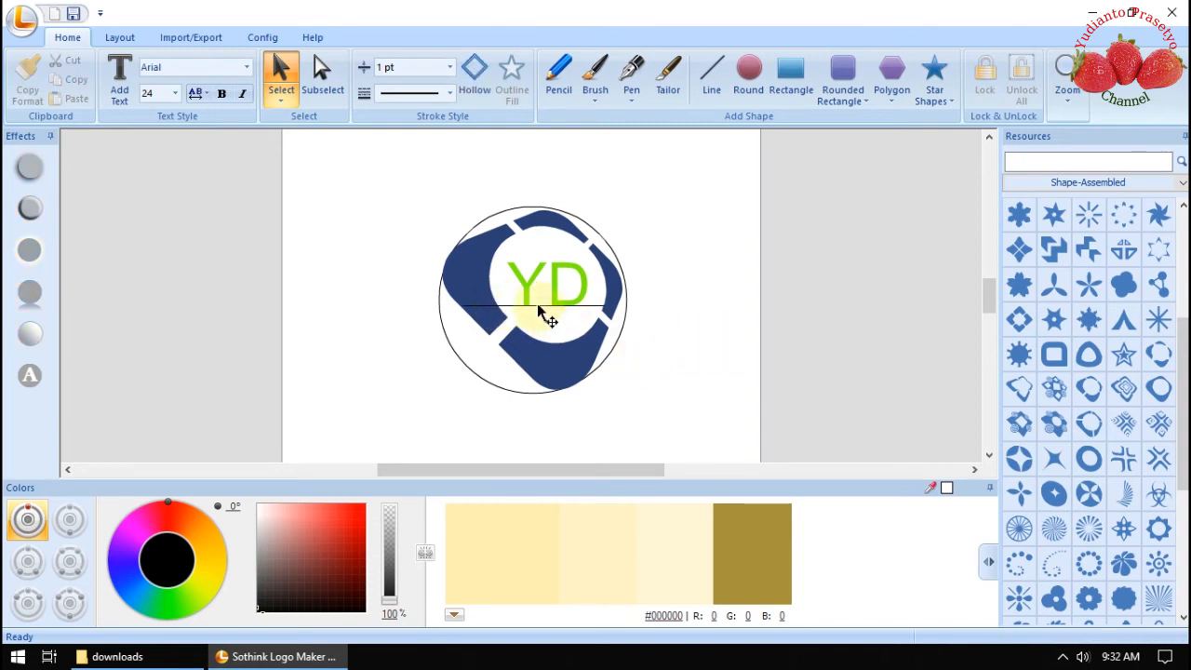
- Try the horizontal line below the circle and delete it
left_click_drag(538, 307, 631, 429)
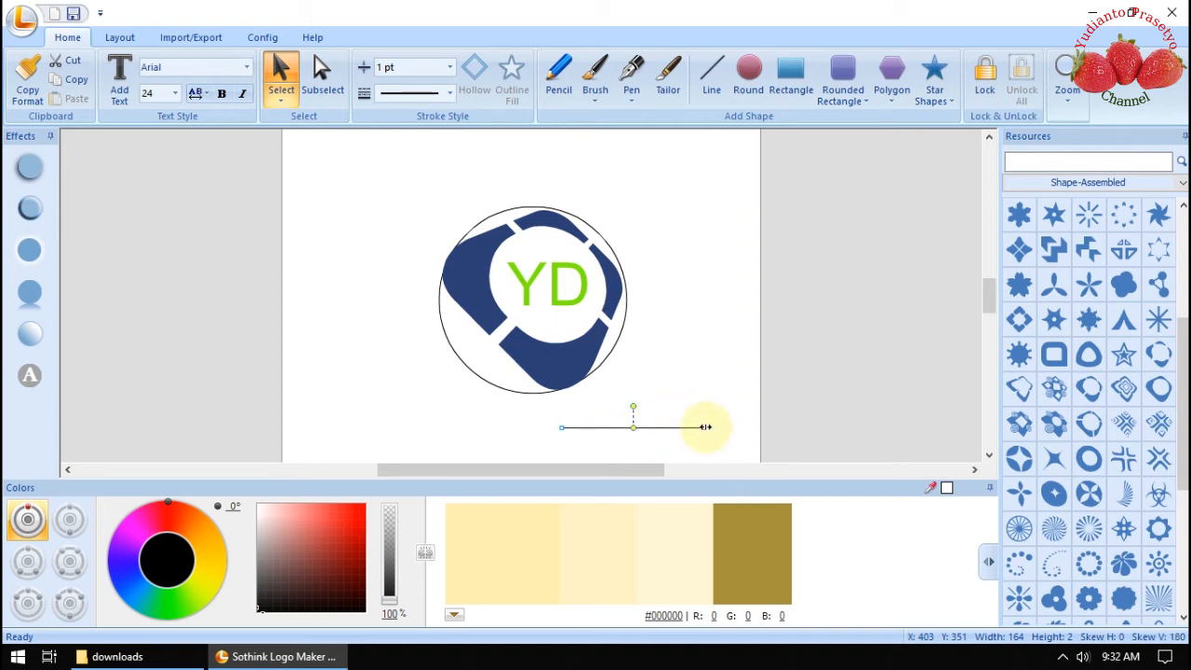
left_click_drag(705, 426, 633, 430)
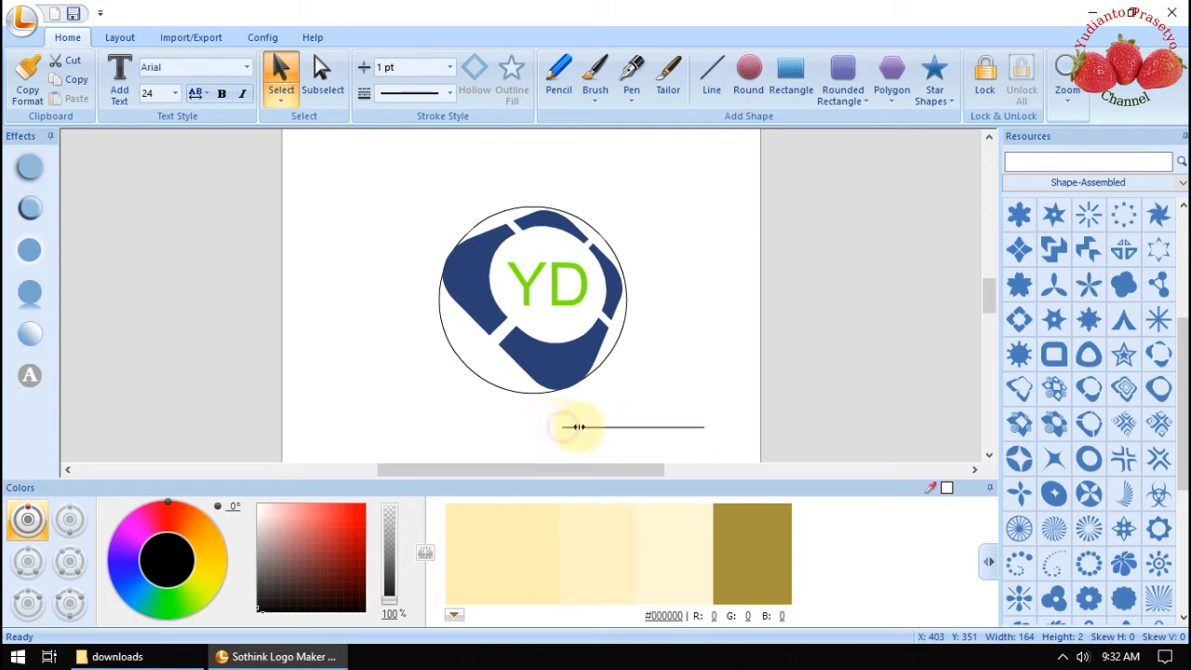
mouse_move(660, 430)
left_mouse_down()
mouse_move(590, 340)
mouse_move(654, 409)
left_mouse_up()
key("Delete")
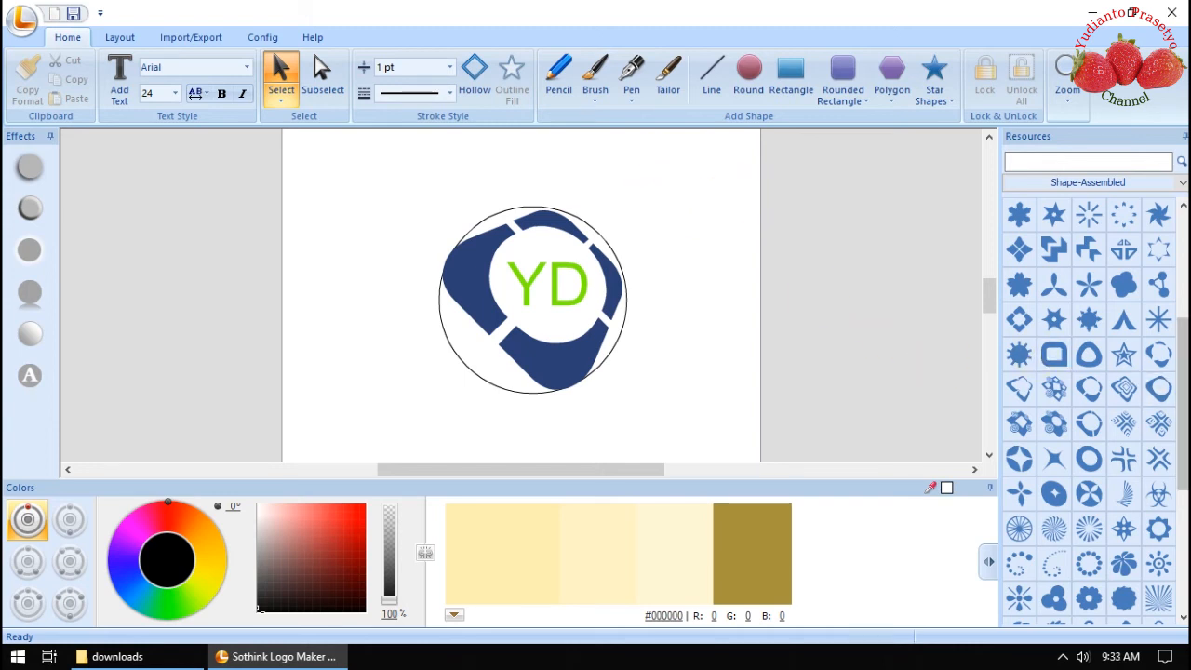
- Add the double zigzag library shape beneath the YD text at about 70 × 29 and recolour it yellow (#FFD556) using a 75° hue
left_click_drag(1183, 395, 1182, 519)
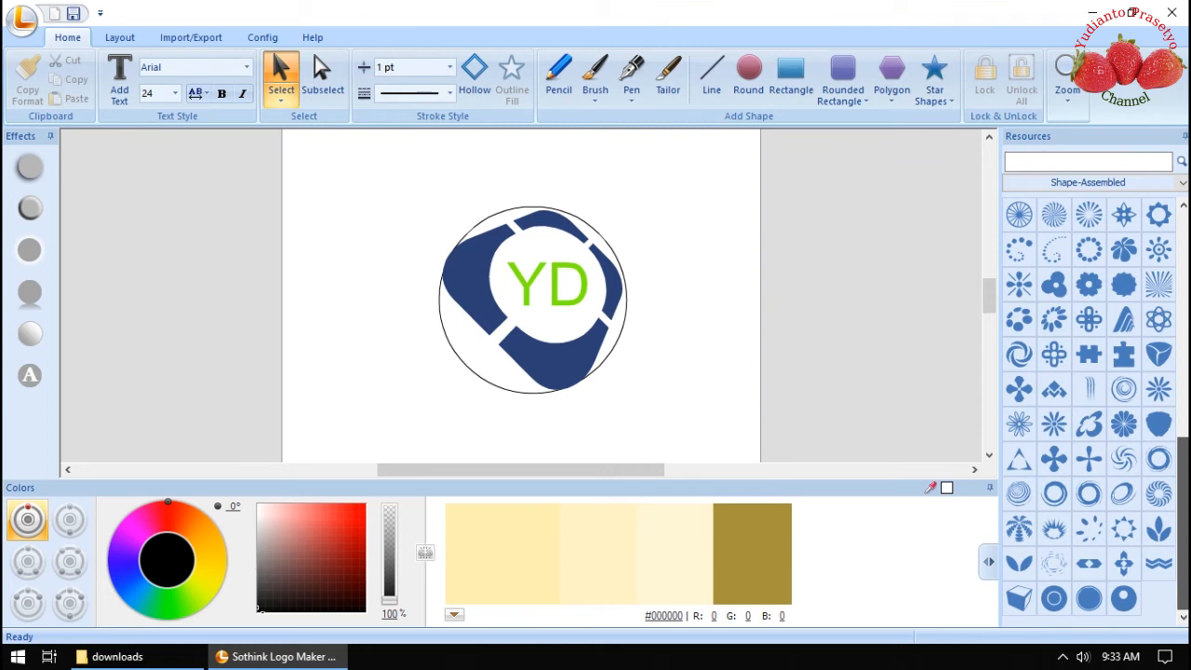
left_click_drag(1158, 563, 750, 419)
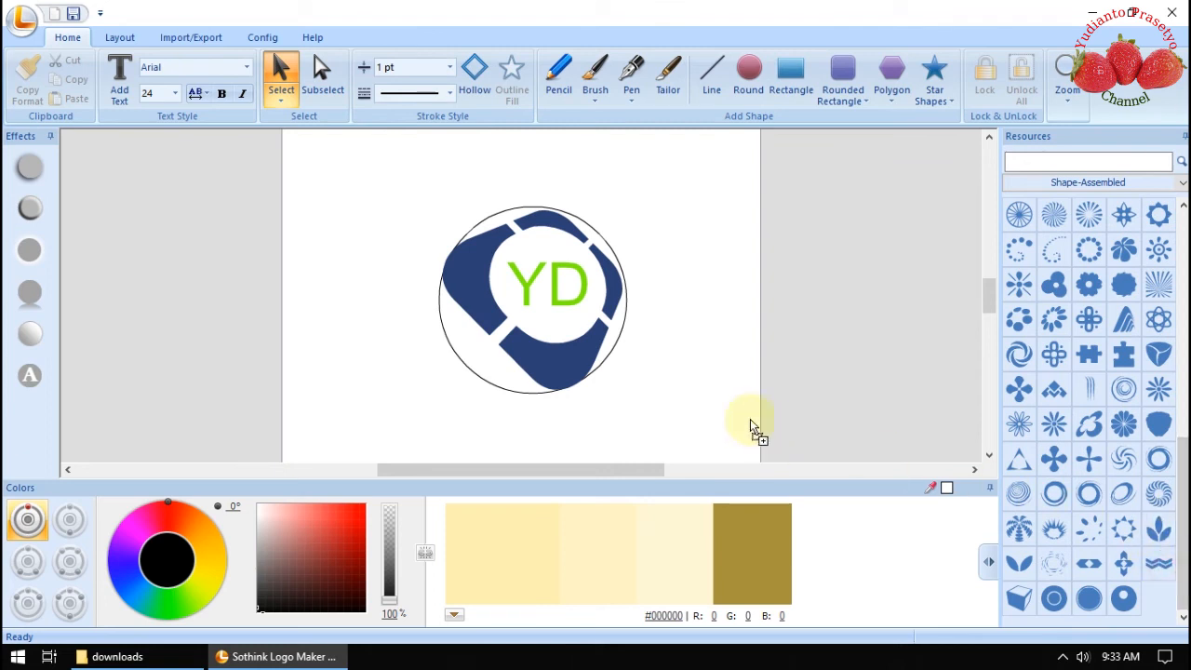
left_click_drag(554, 328, 550, 319)
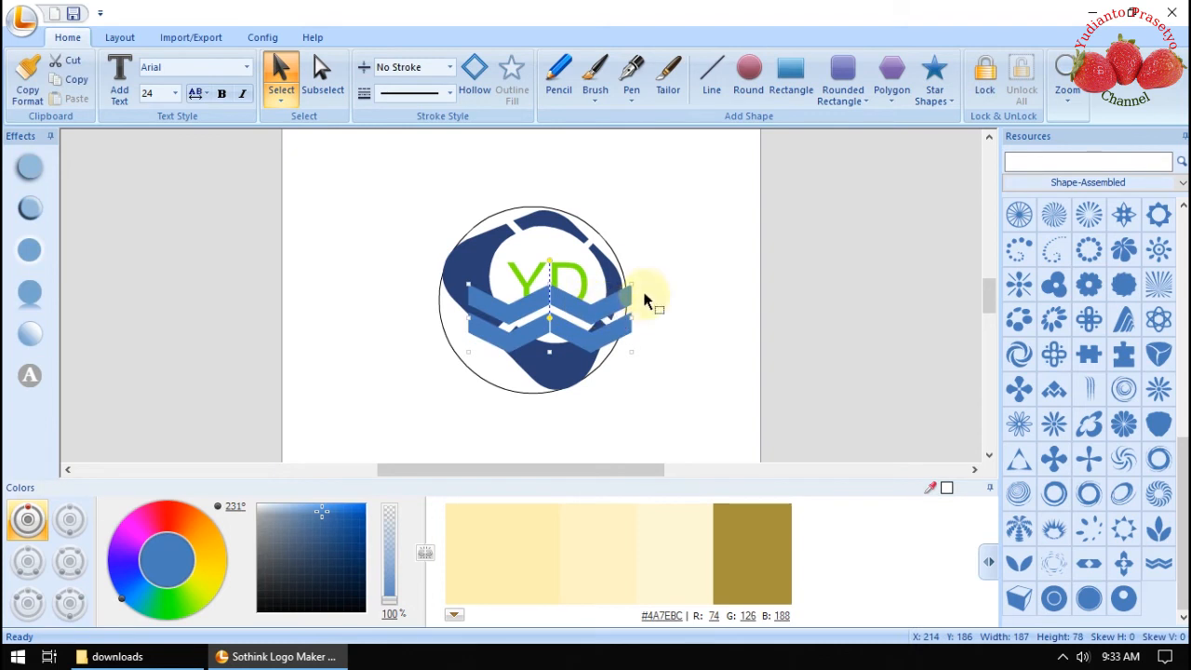
left_click_drag(633, 286, 583, 305)
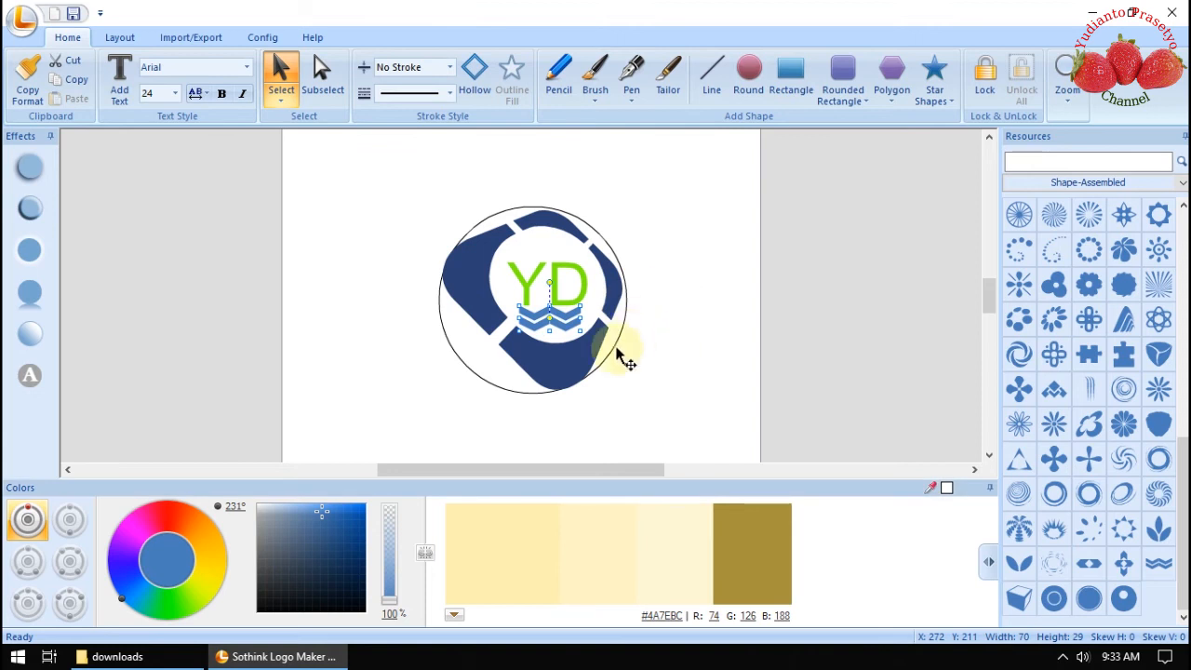
left_click(210, 556)
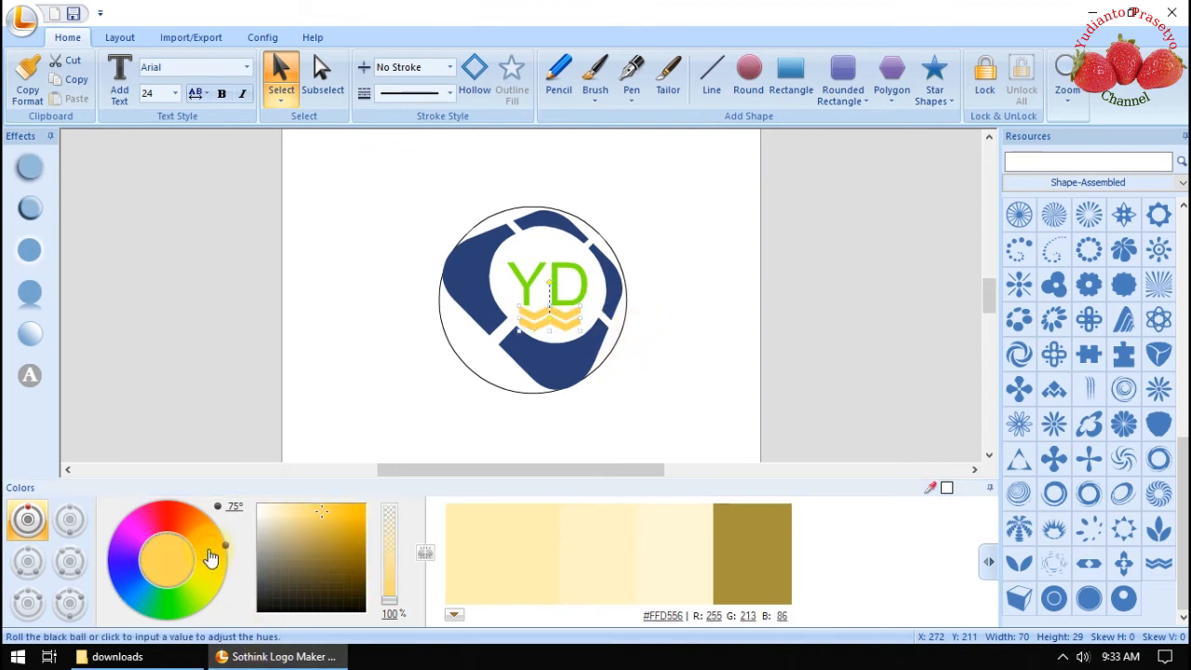
left_click(715, 328)
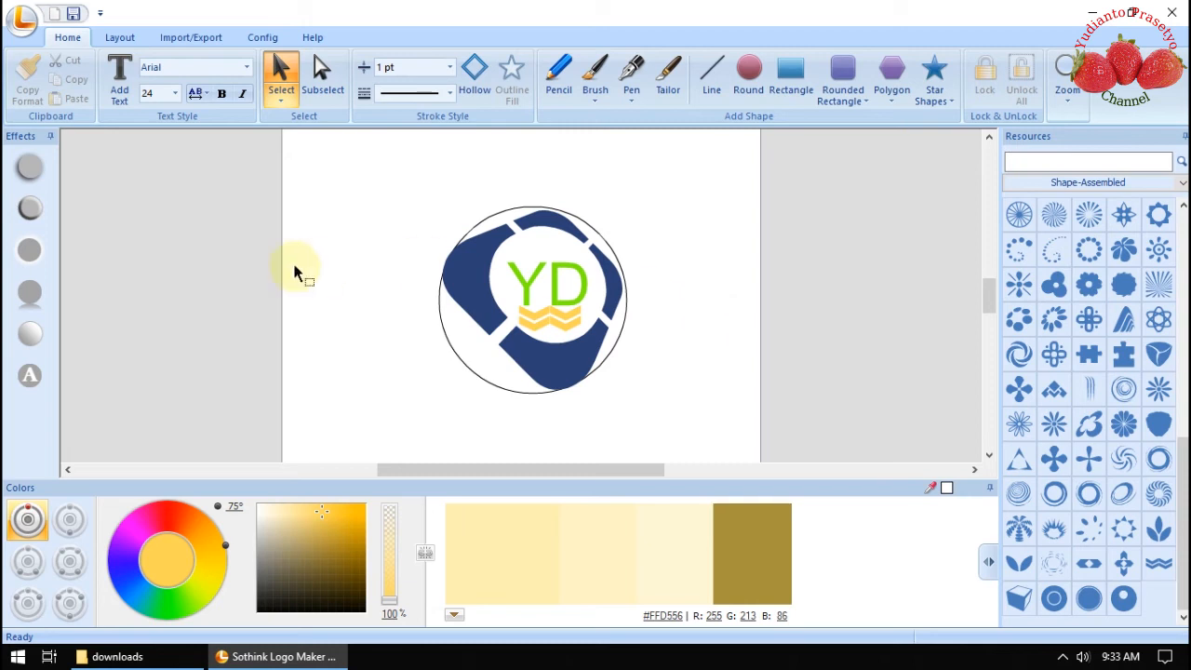
- Fit the canvas around the logo using a small distance to border, for a canvas size of 226 × 225
left_click(198, 36)
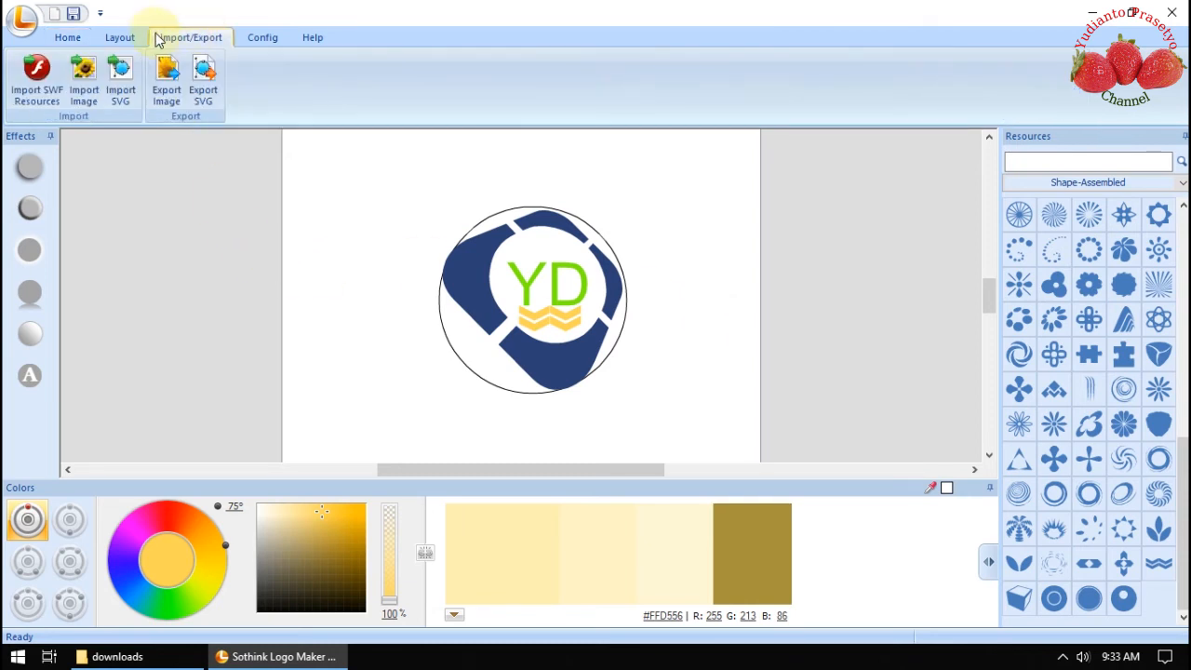
left_click(121, 37)
left_click(262, 38)
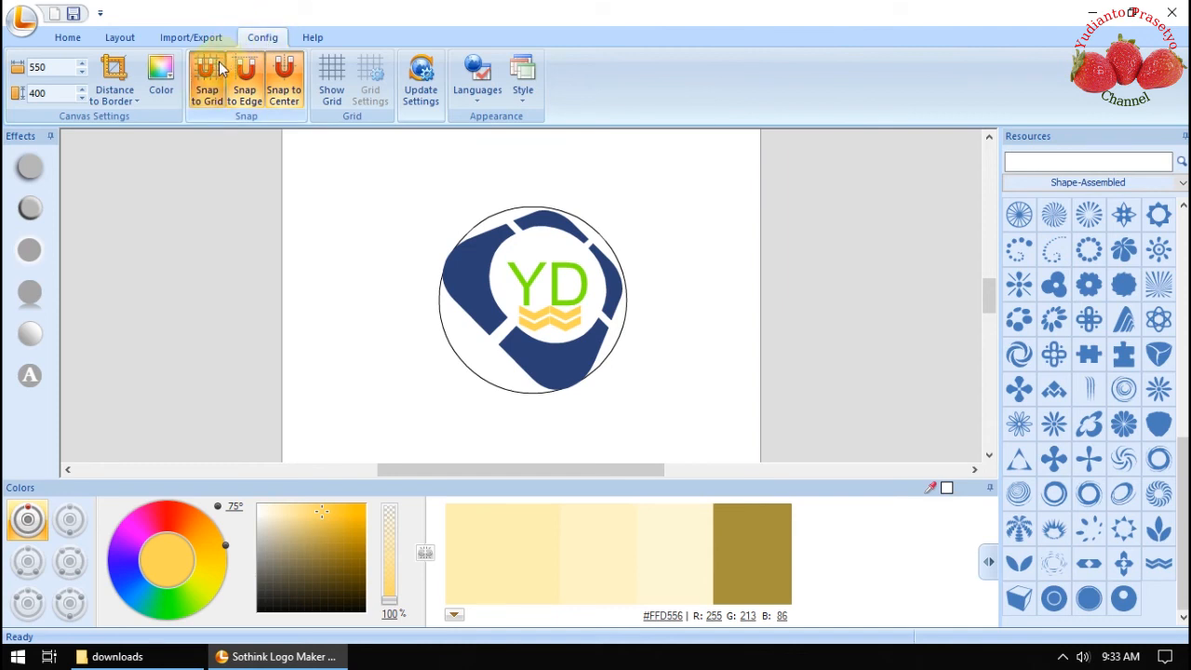
left_click(135, 97)
left_click(125, 115)
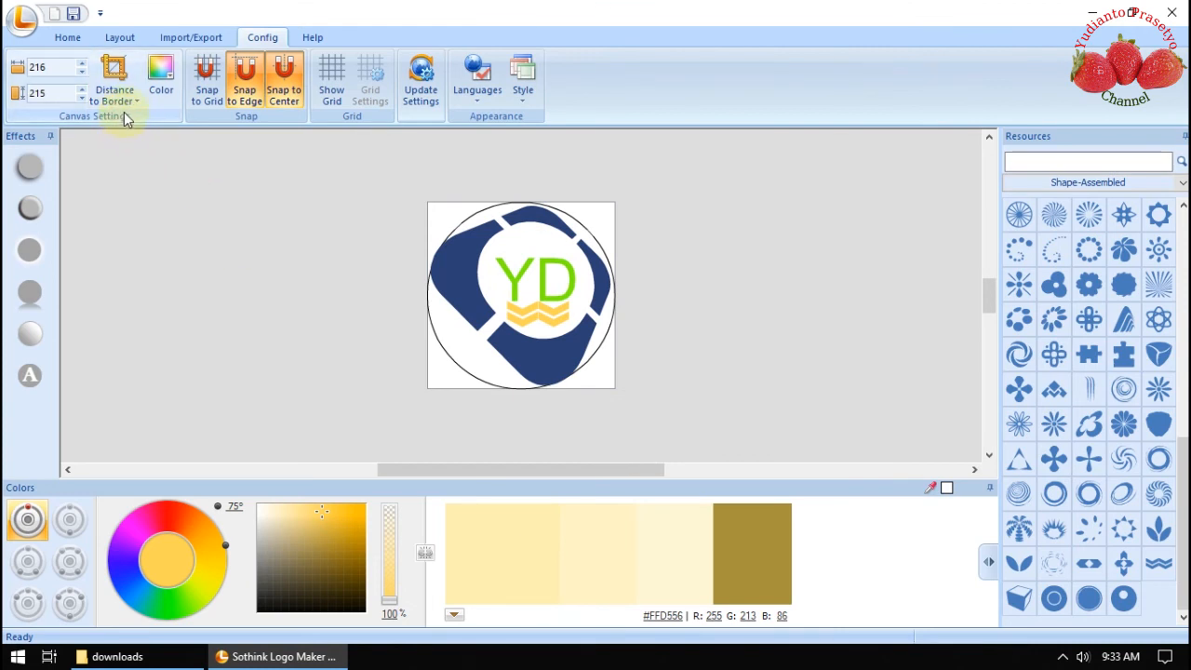
left_click(131, 107)
left_click(120, 140)
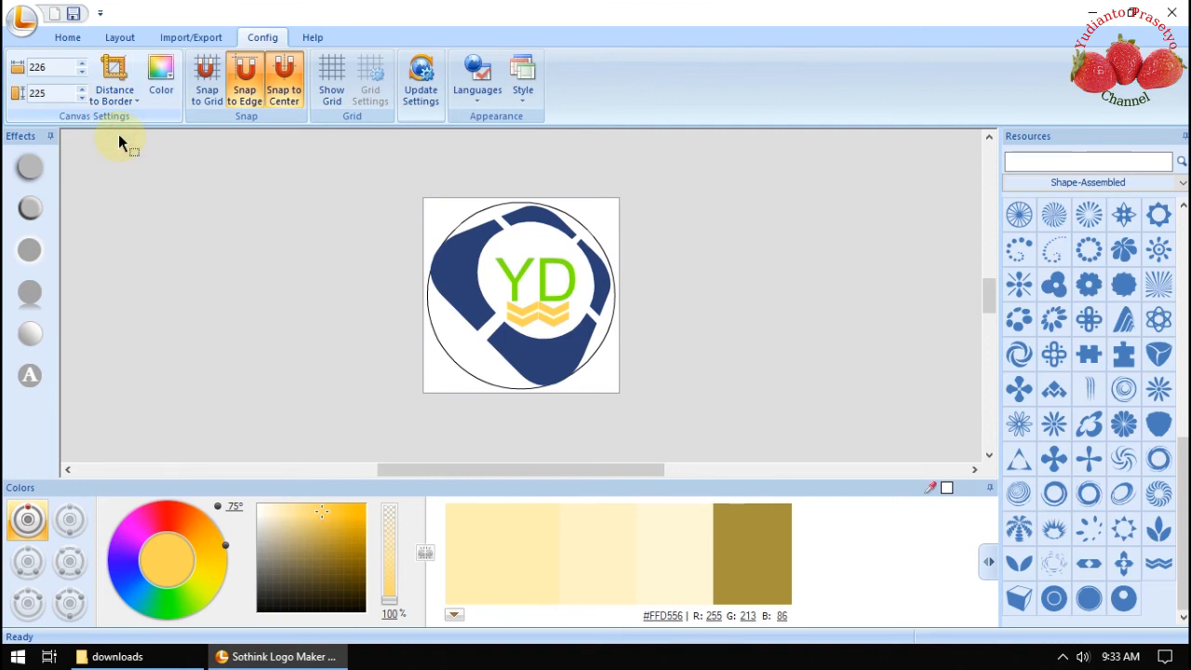
- Set up a web image export of the logo as a 226 × 225 pixel PNG with a transparent background
left_click(169, 37)
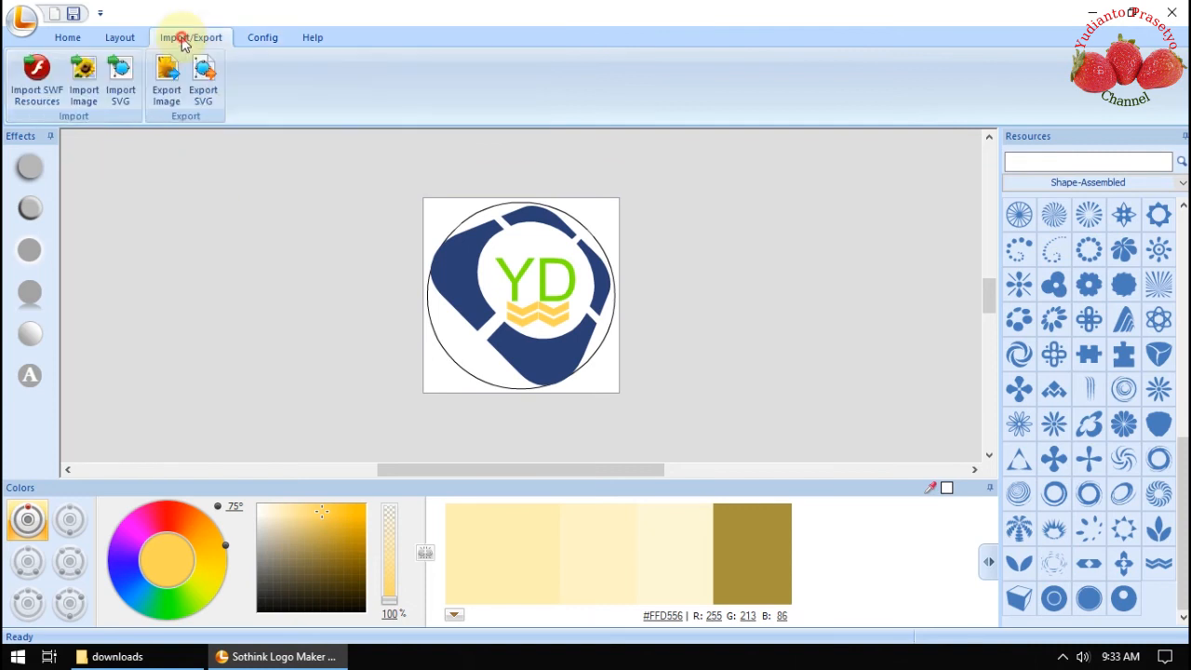
left_click(168, 93)
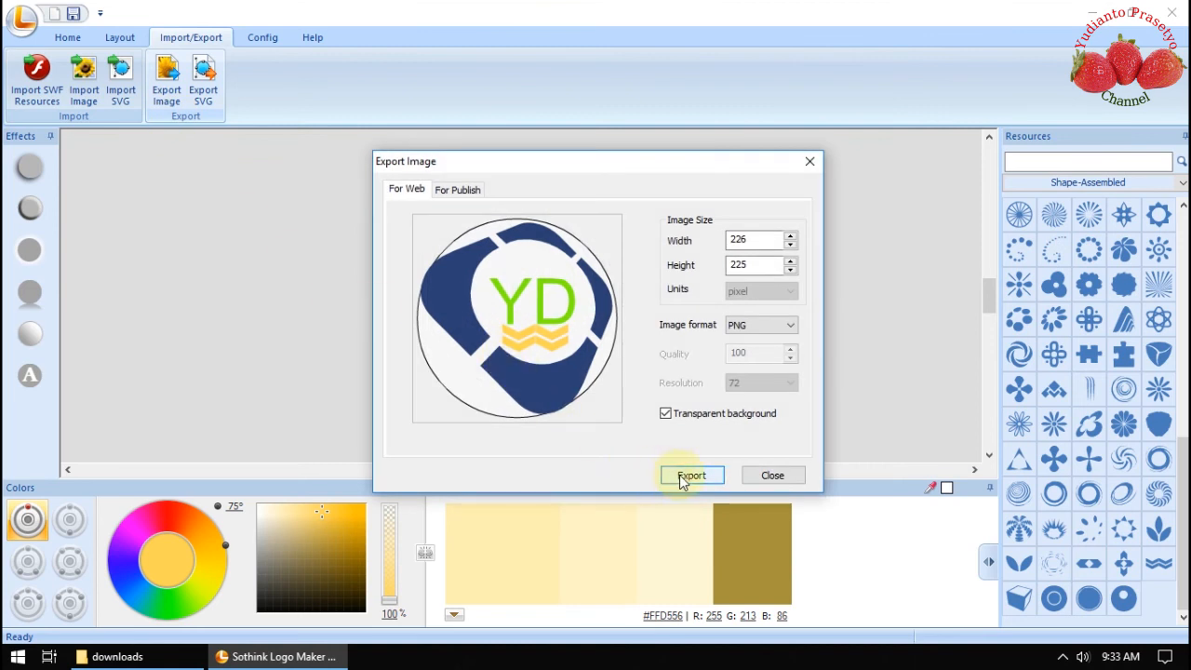
left_click(462, 191)
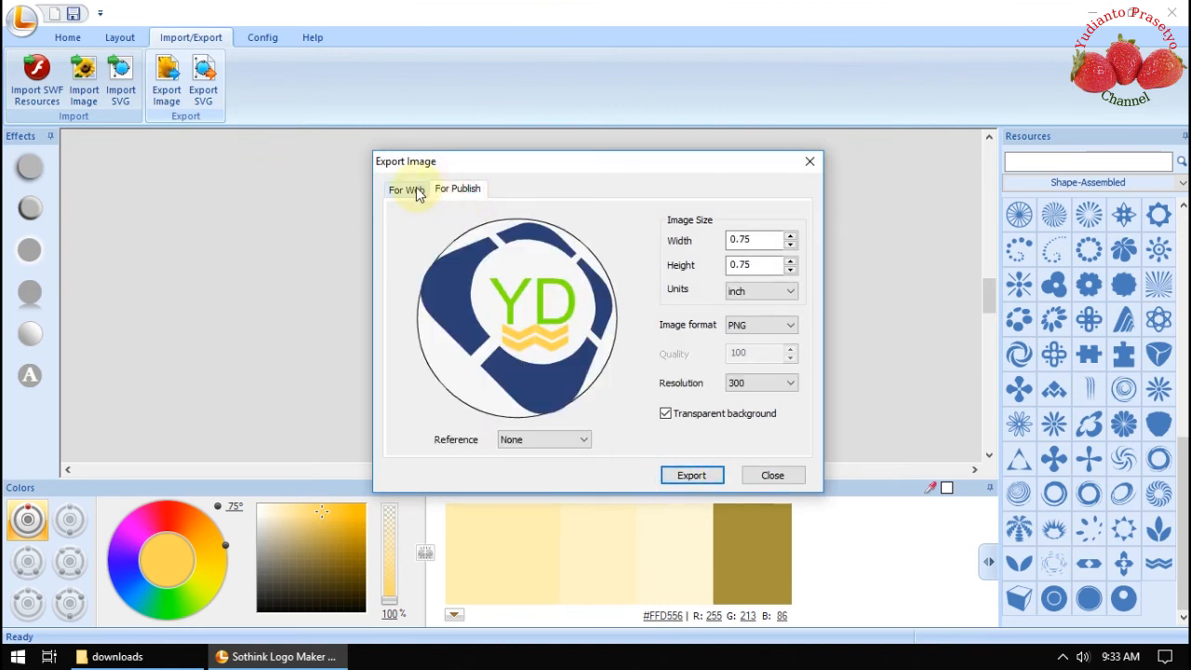
left_click(418, 192)
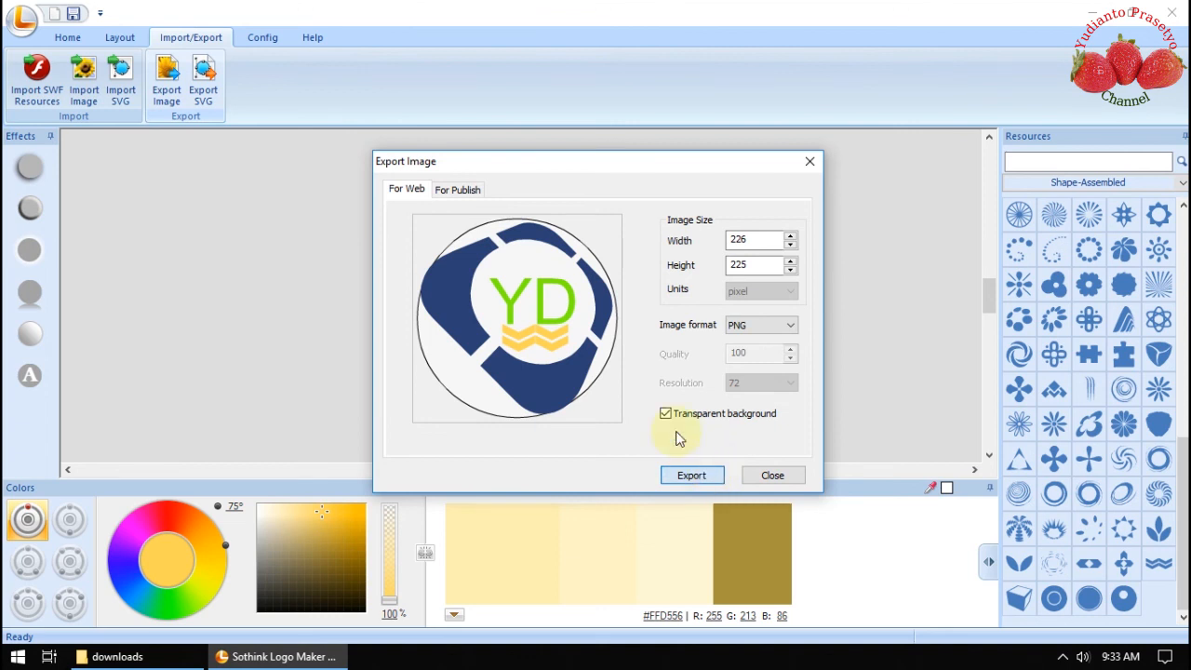
key("Return")
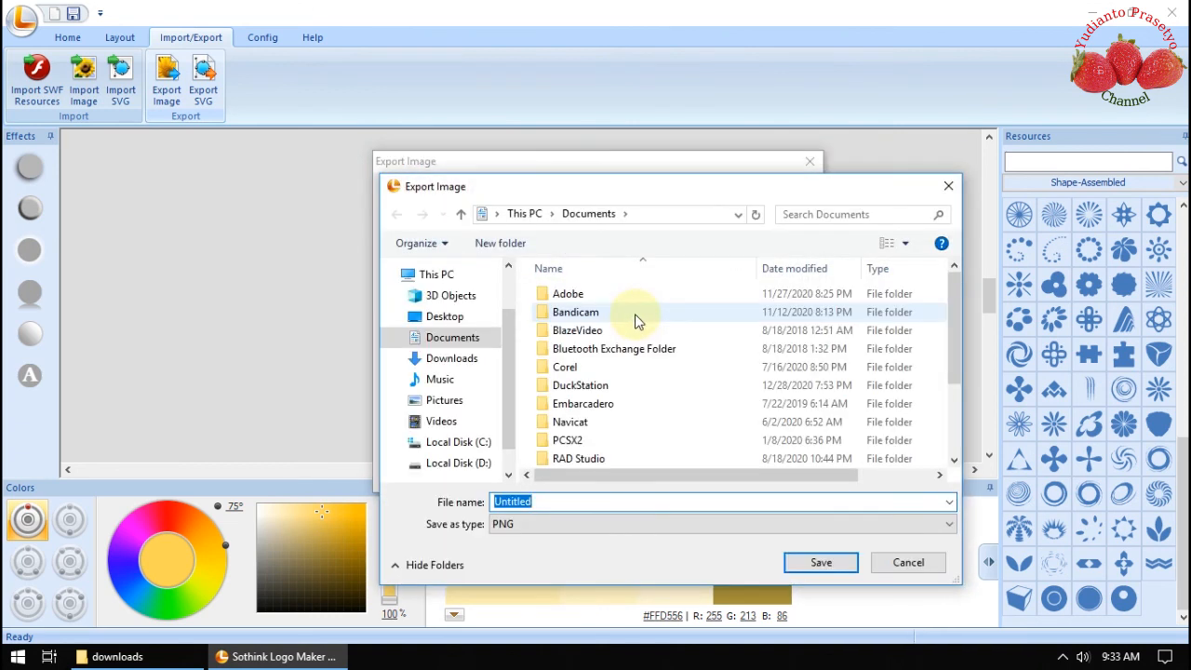
- Save the exported PNG as "My Logo" in the downloads folder on Local Disk (C:)
left_click(544, 529)
left_click(543, 527)
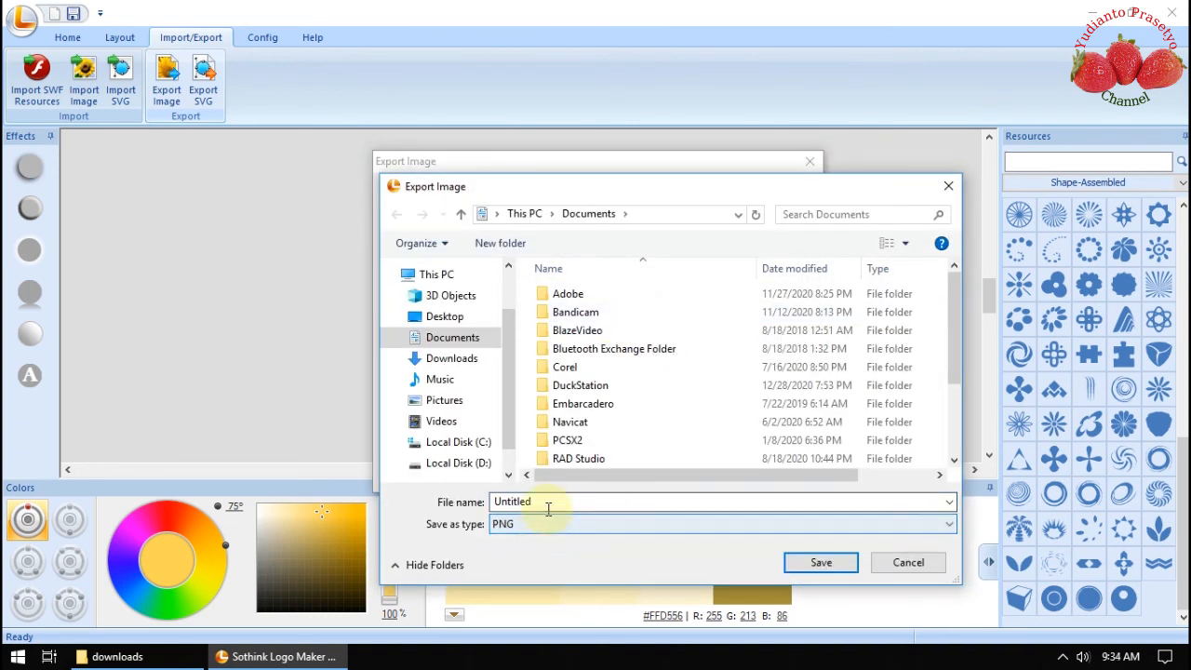
left_click(549, 504)
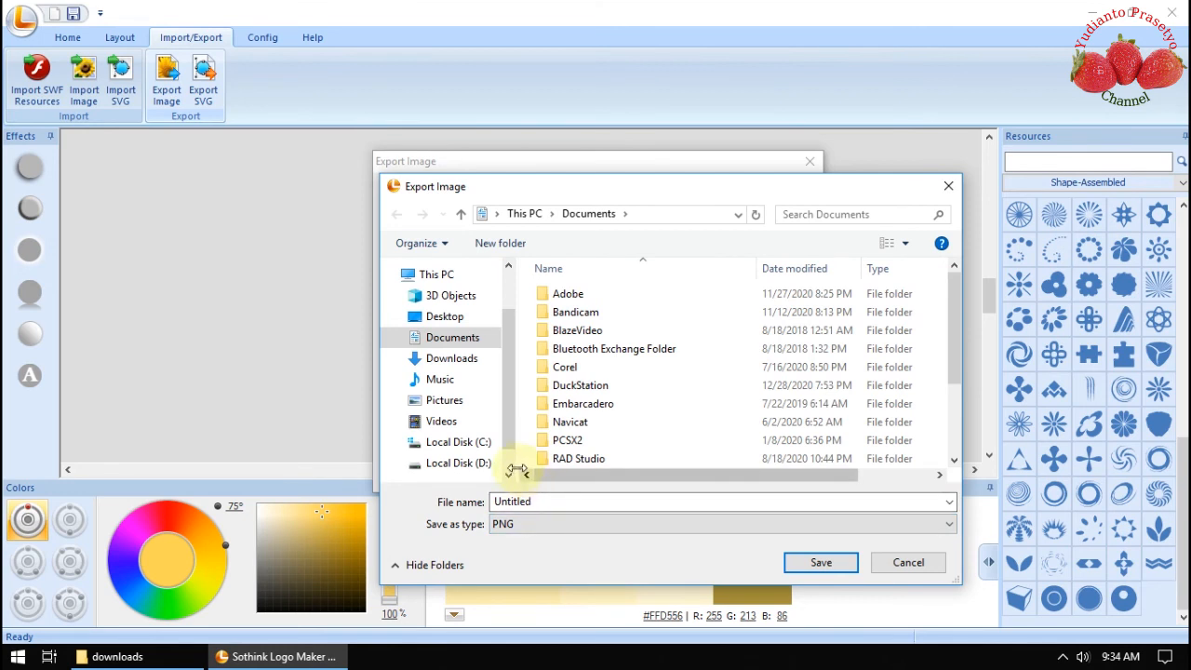
left_click(480, 445)
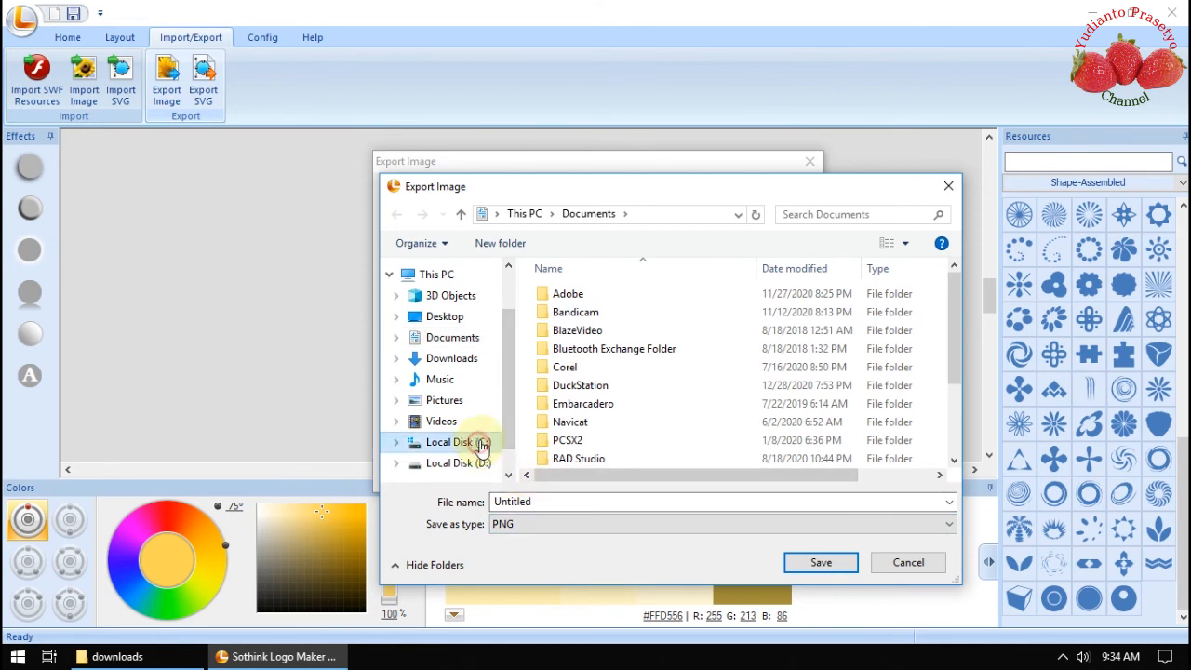
double_click(567, 311)
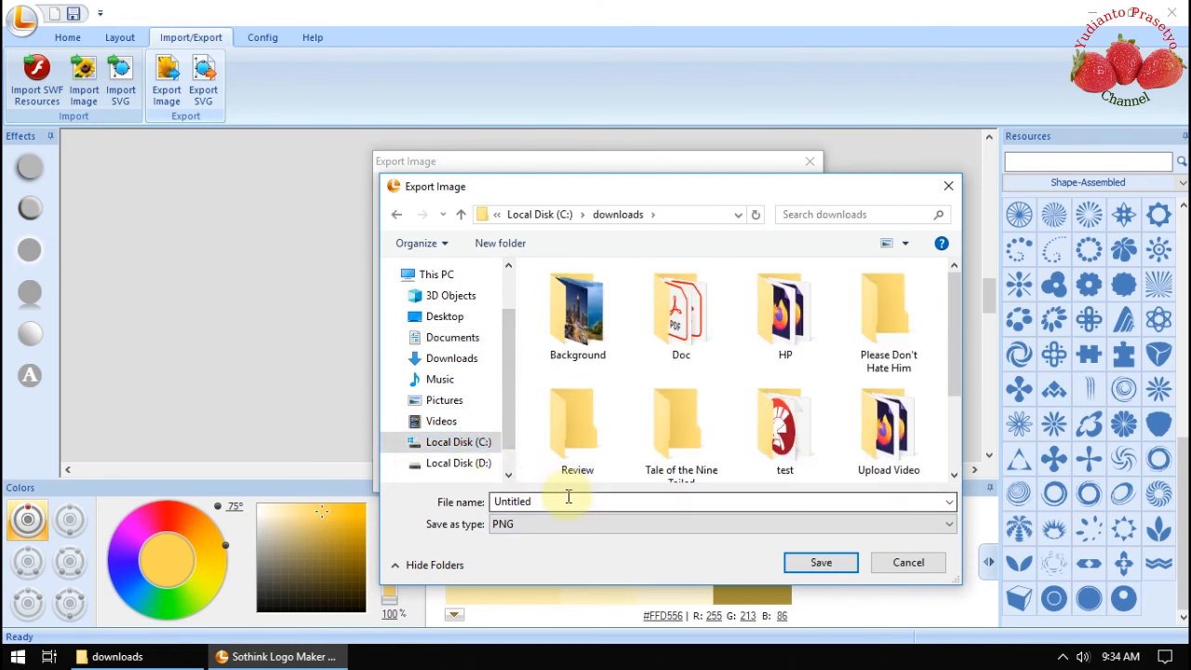
type("My")
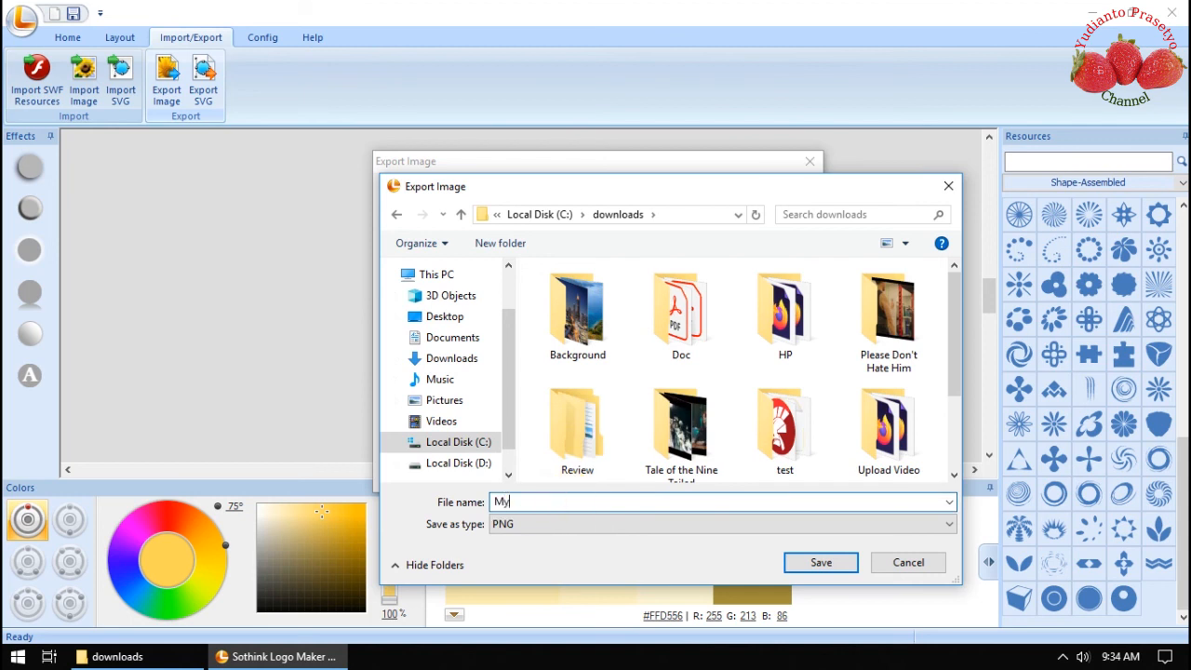
type(" Logo")
key("Return")
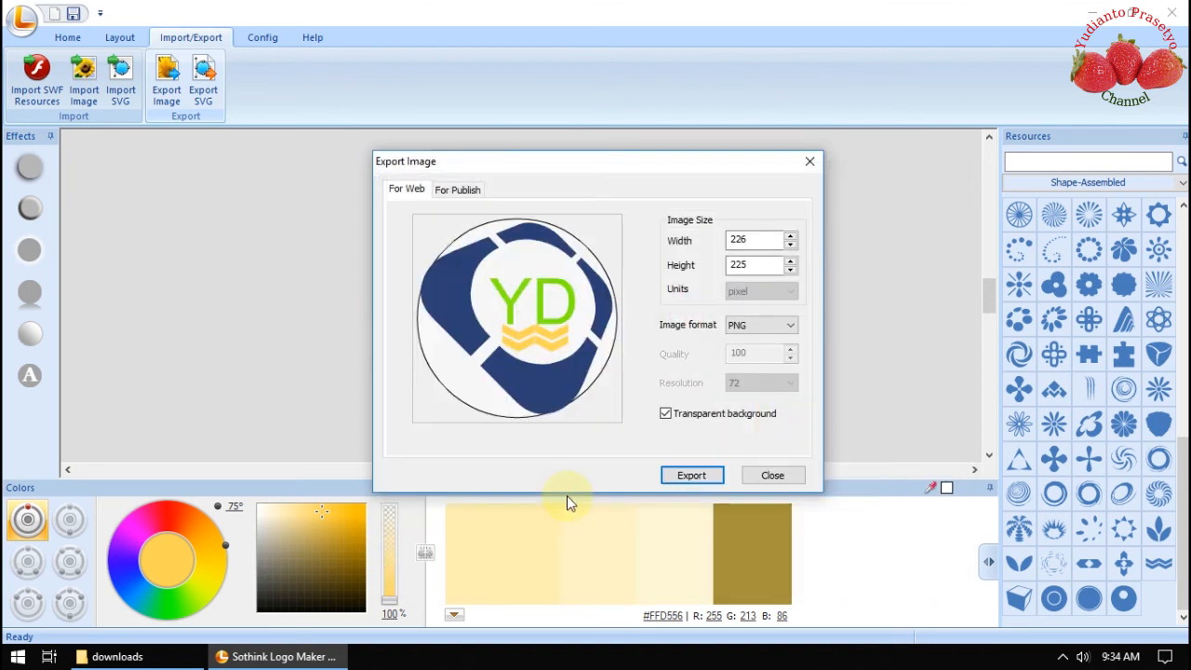
- View My Logo.png from the downloads folder in Photos, then return to Sothink Logo Maker and close the image export
left_click(139, 656)
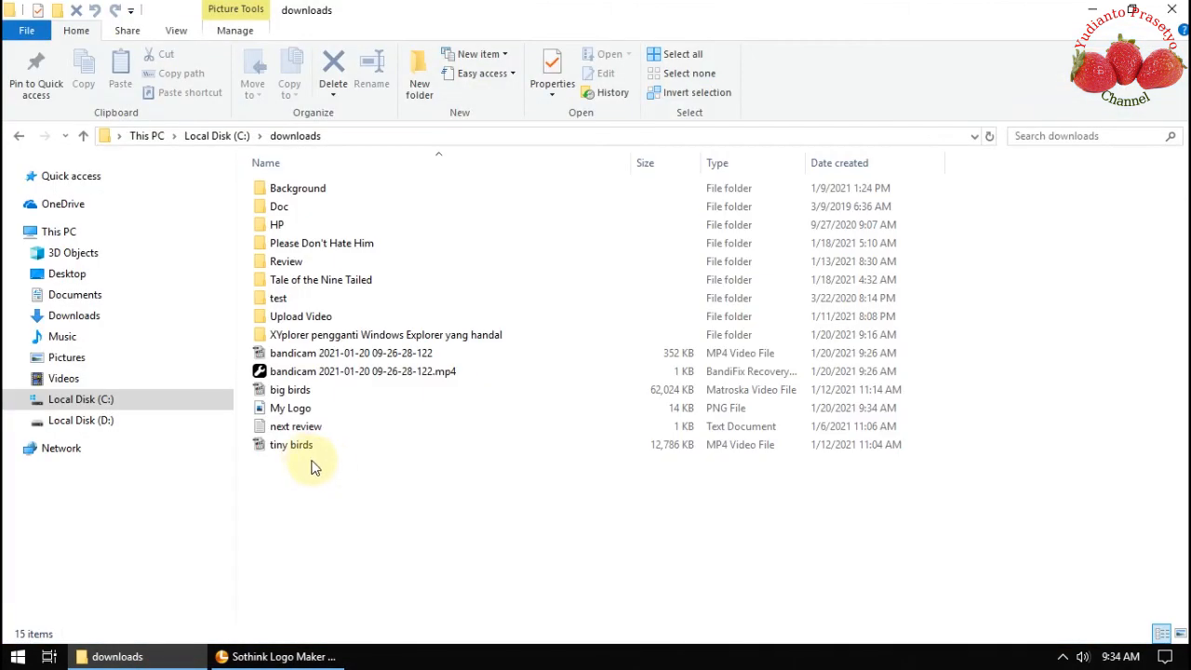
left_click(299, 409)
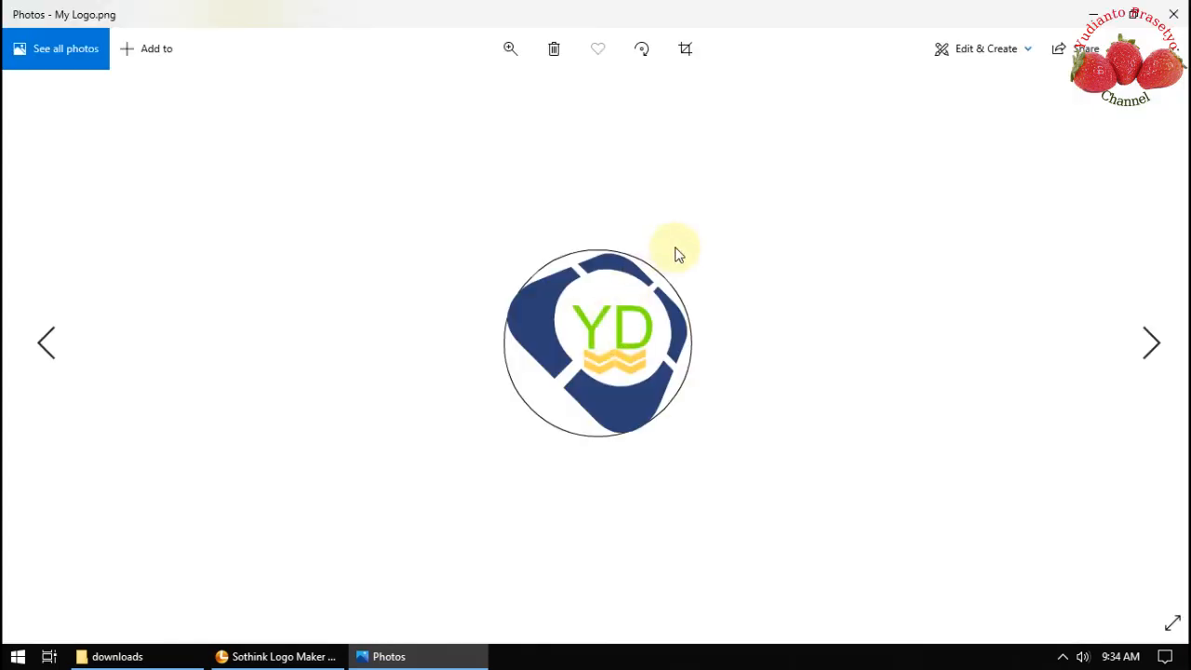
left_click(1176, 9)
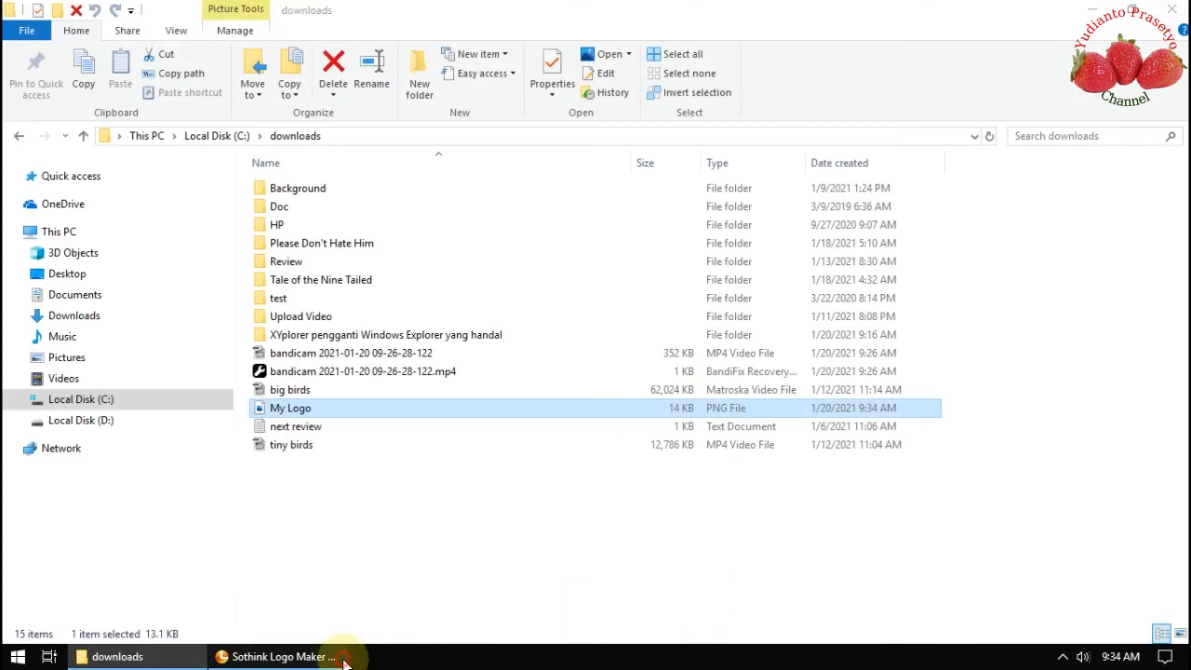
left_click(326, 657)
left_click(770, 476)
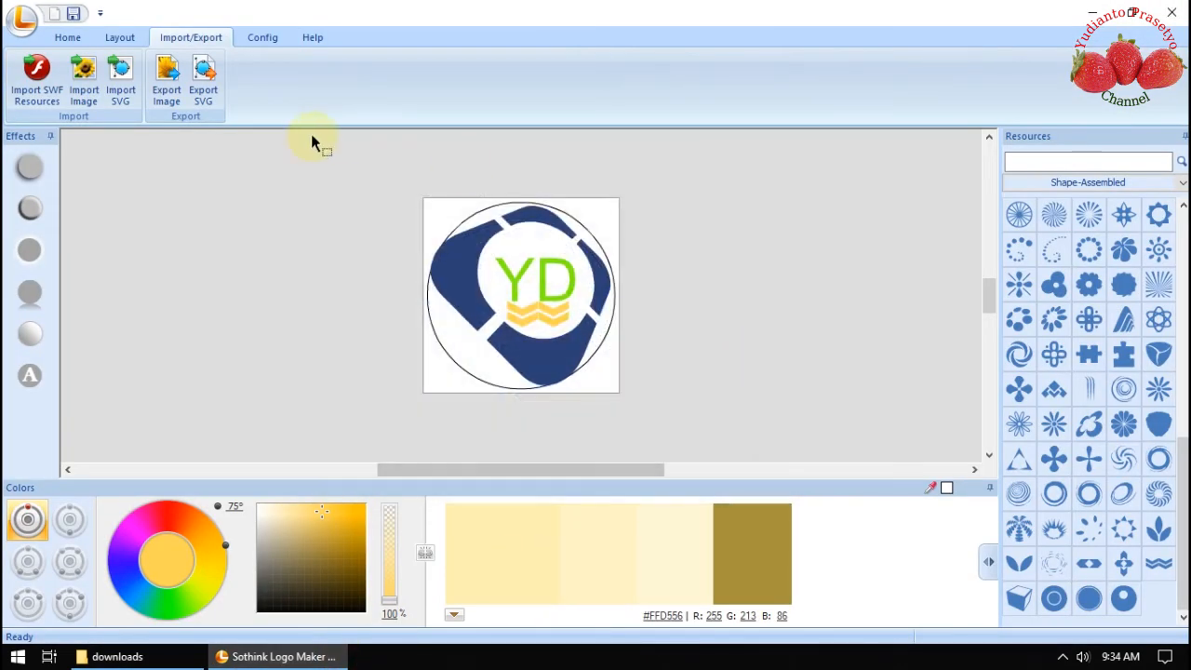
- Save the project as the Logo Maker file "my logo" (*.lmk) in the downloads folder
left_click(73, 13)
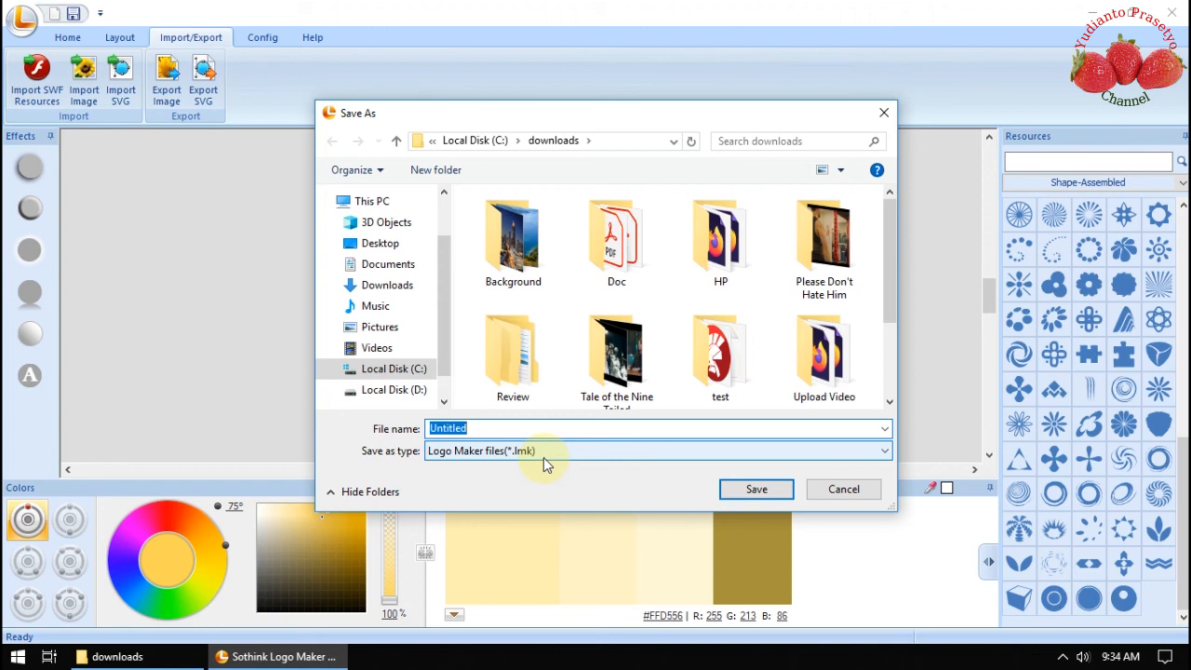
type("m")
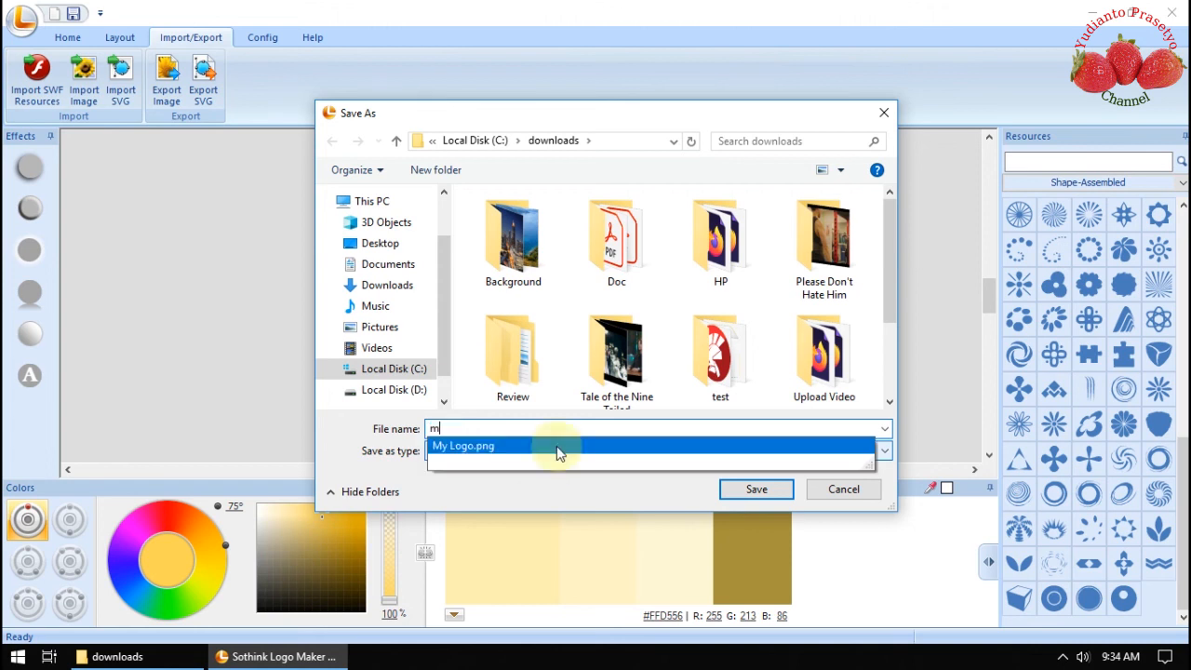
type("y logo")
key("Return")
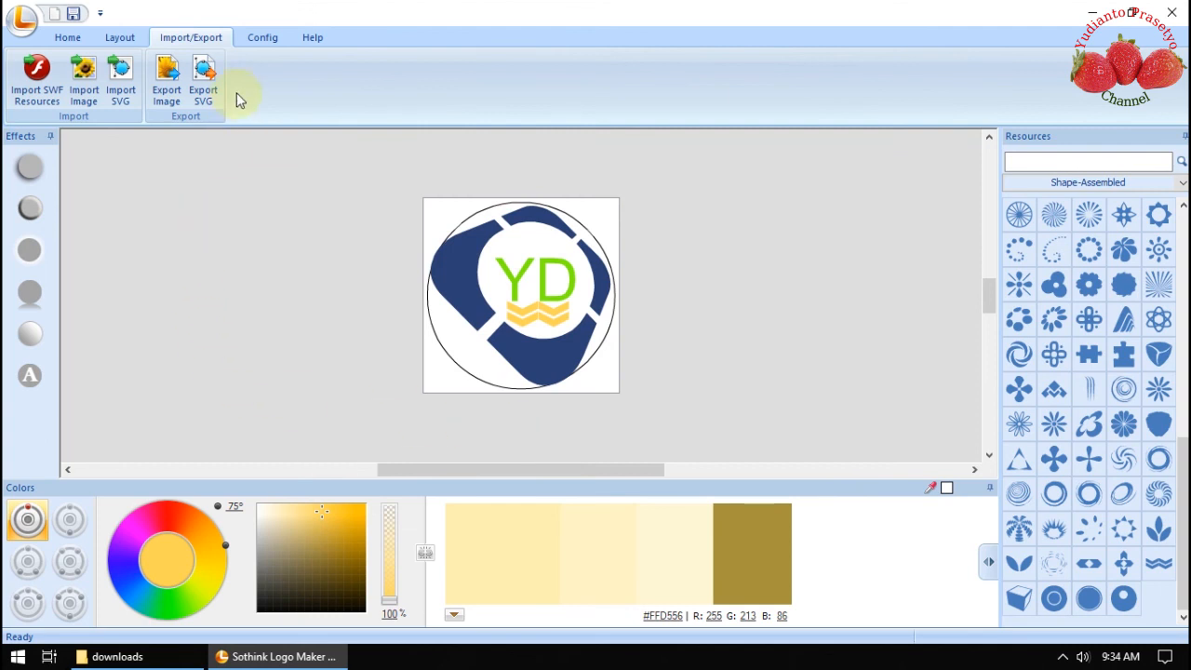
left_click(262, 38)
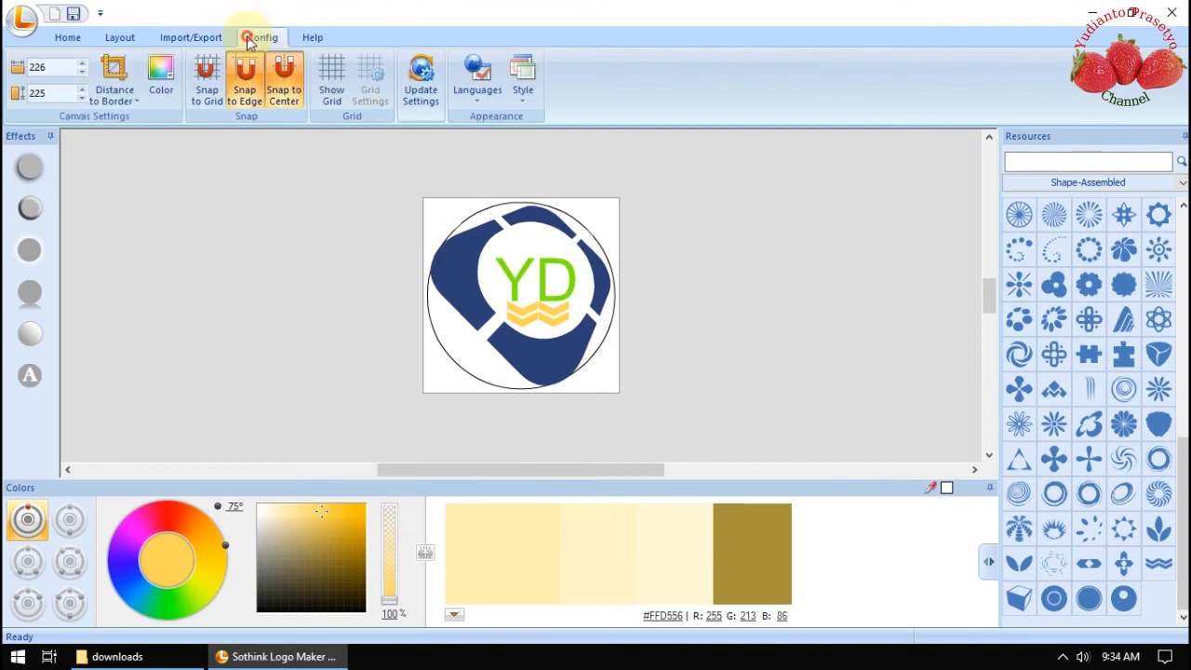
left_click(303, 38)
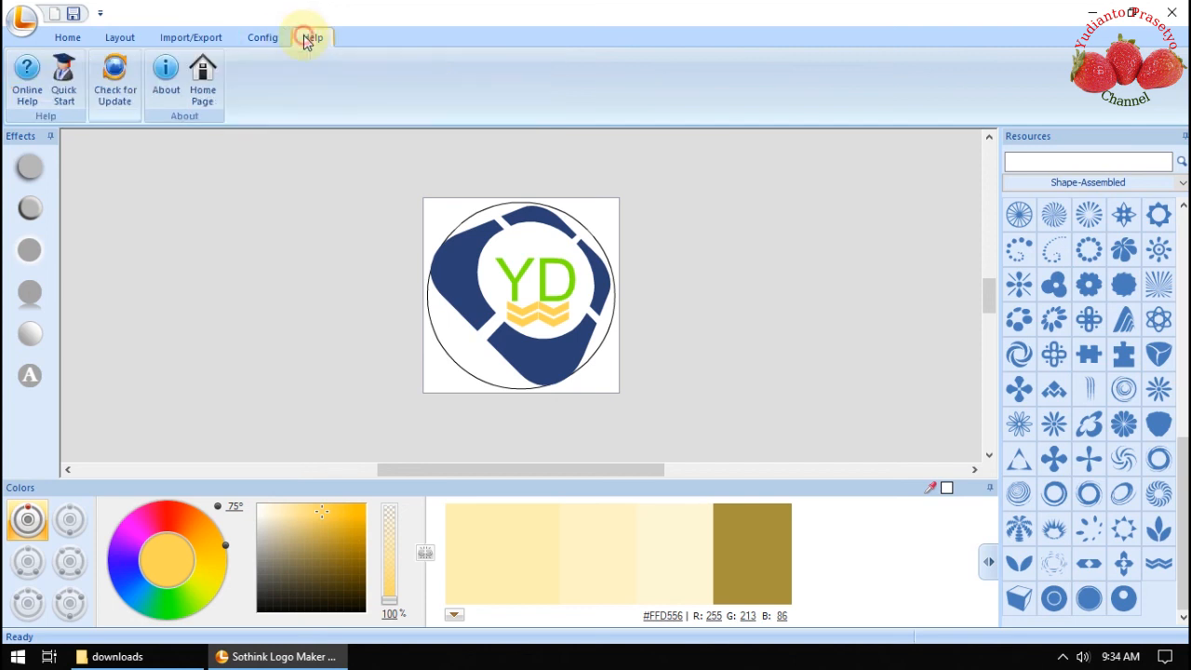
left_click(159, 39)
left_click(117, 37)
left_click(76, 37)
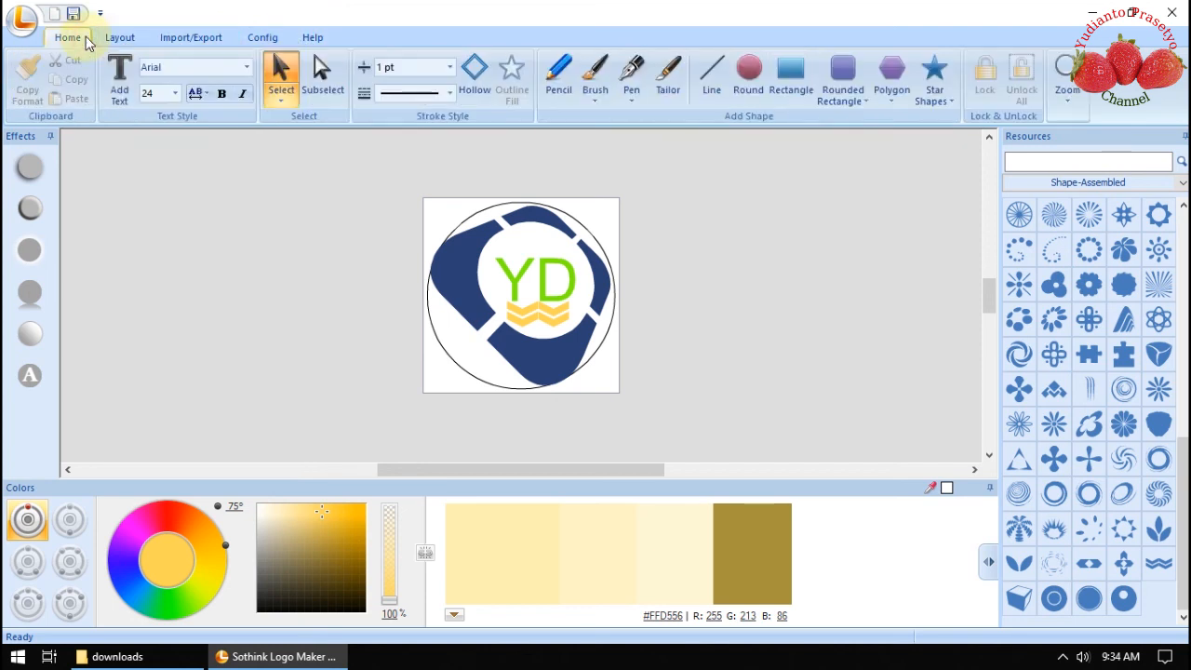
left_click(128, 38)
left_click(80, 38)
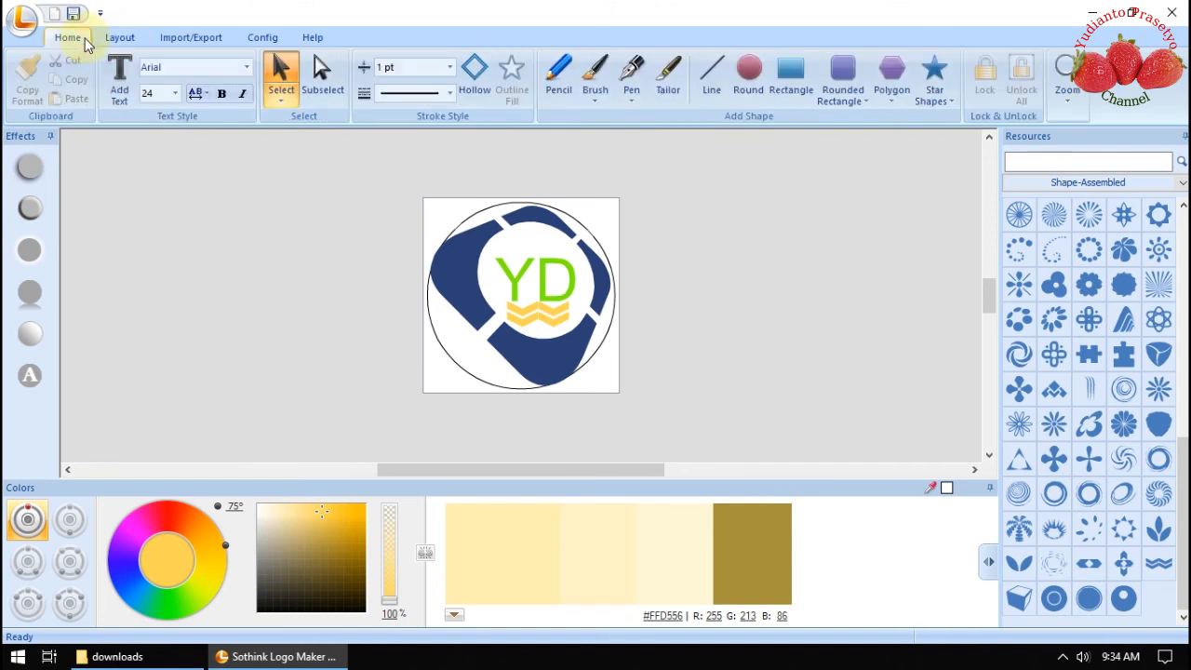